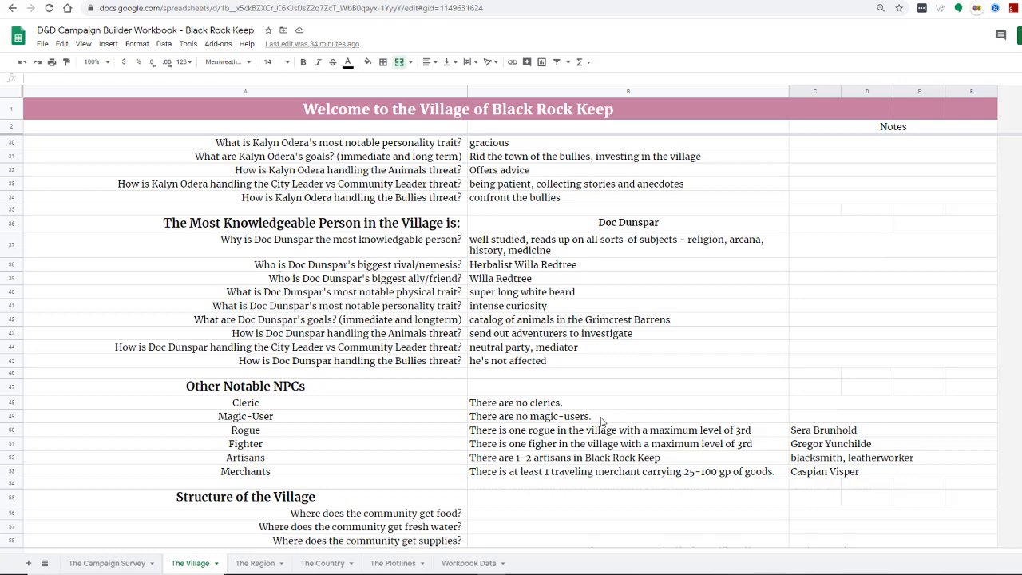
Step: In the Structure of the Village section, answer where the community gets food with "Food exchange at the inn"
{"action": "scroll", "coordinate": [607, 435], "scroll_direction": "down", "scroll_amount": 6}
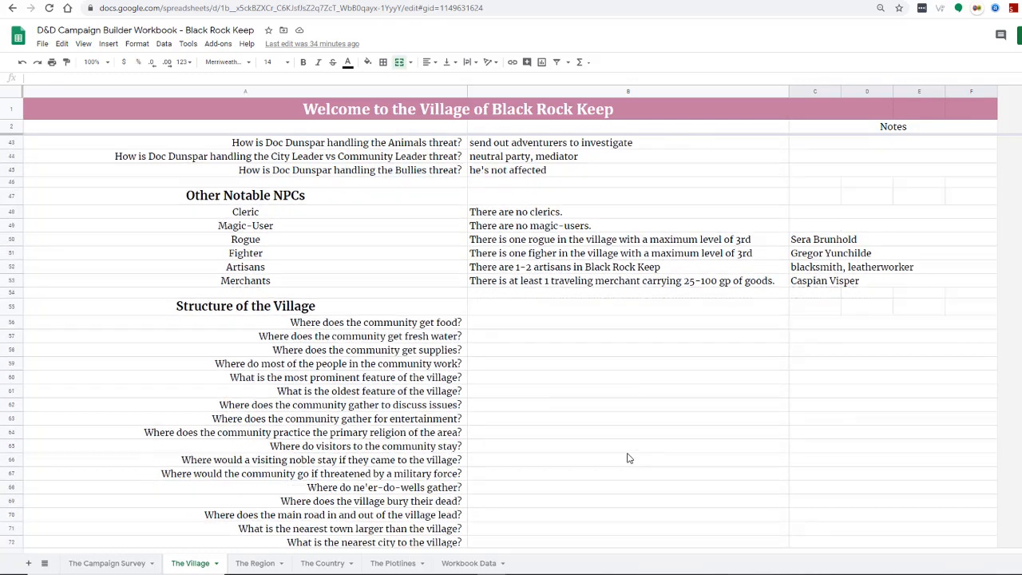
{"action": "scroll", "coordinate": [628, 456], "scroll_direction": "down", "scroll_amount": 2}
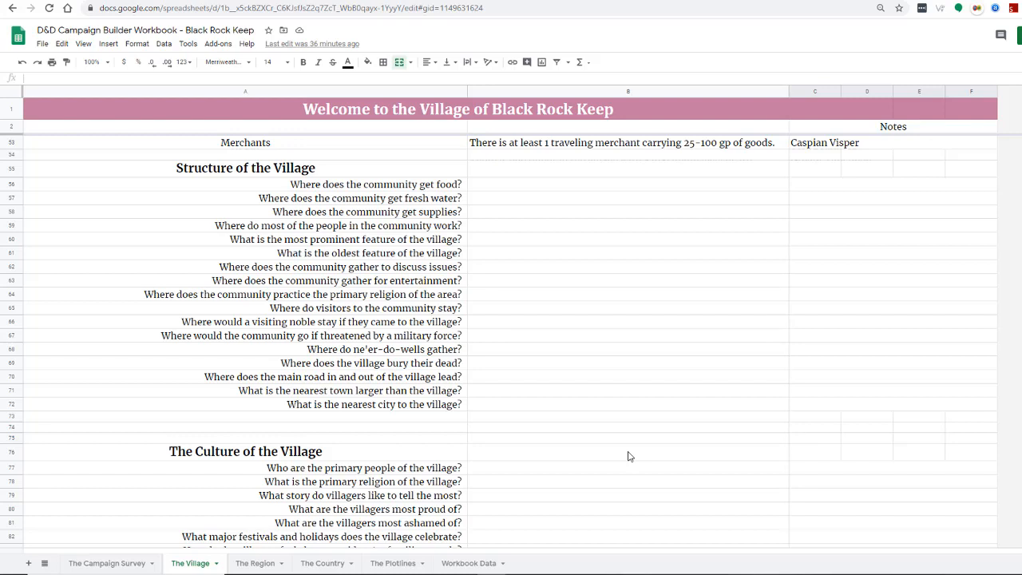
{"action": "left_click", "coordinate": [508, 188]}
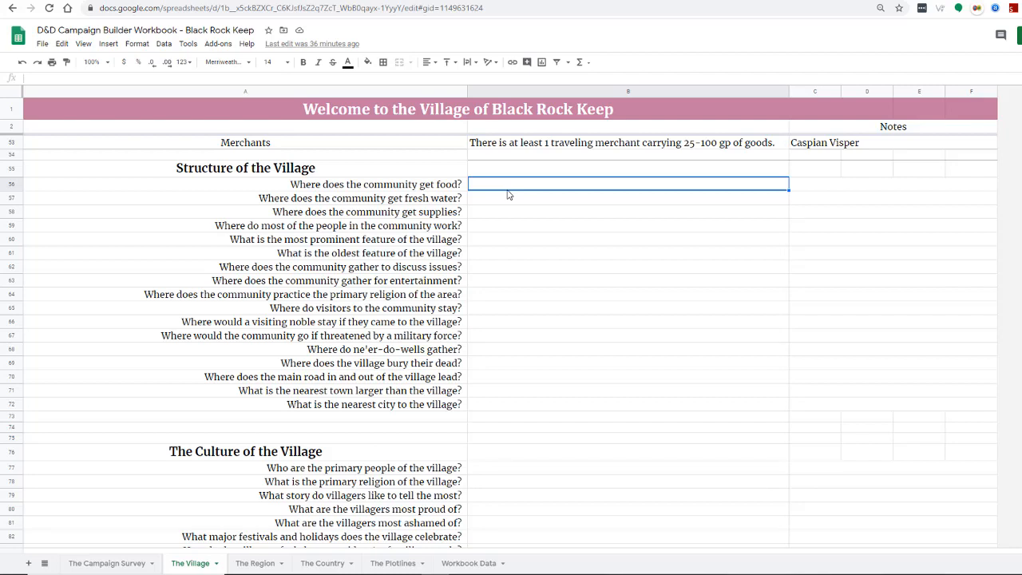
{"action": "type", "text": "Food"}
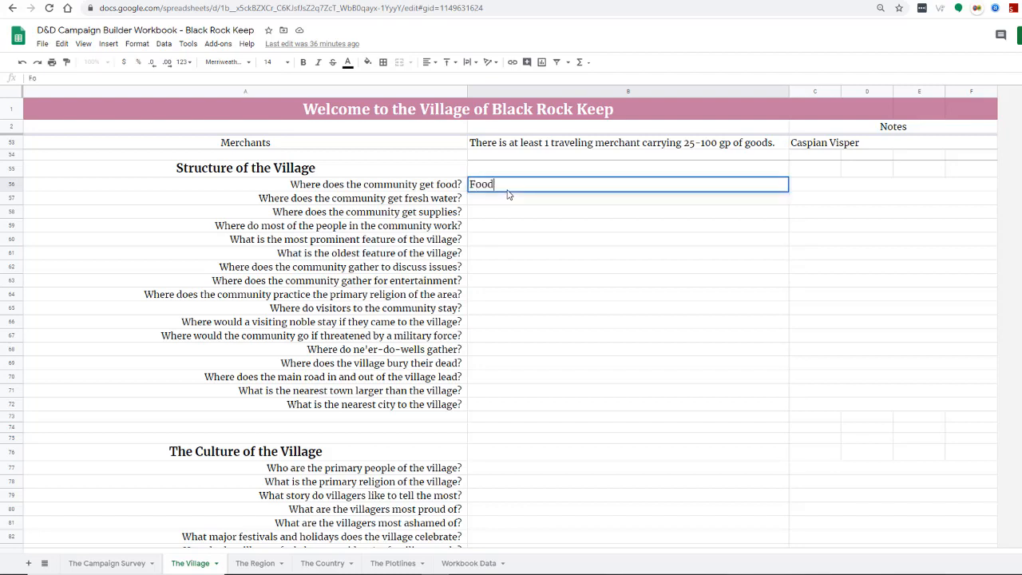
{"action": "type", "text": " exchange at the inn"}
{"action": "key", "text": "Return"}
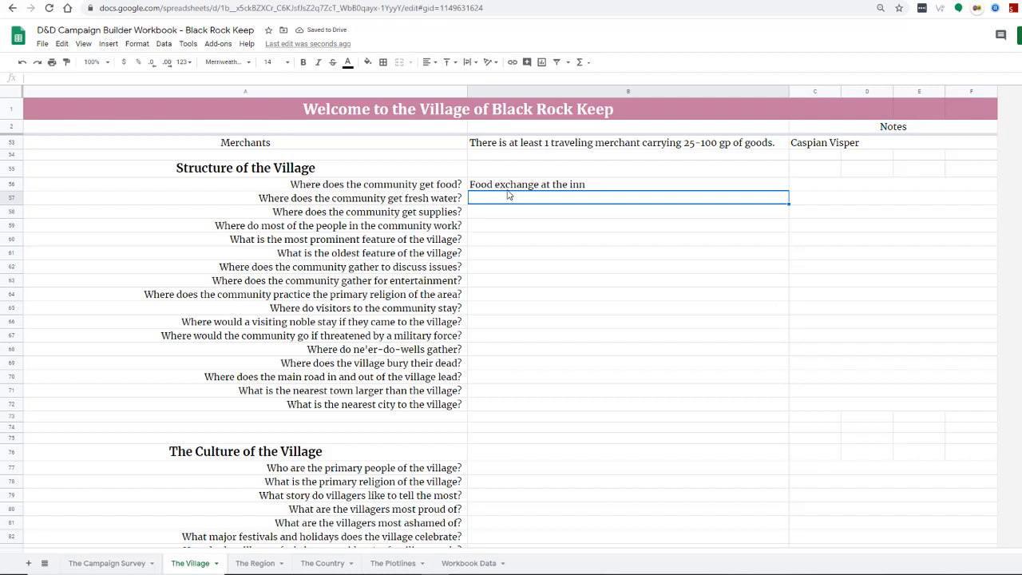
Step: Enter "big creek" as the answer to where the community gets fresh water
{"action": "type", "text": "cr"}
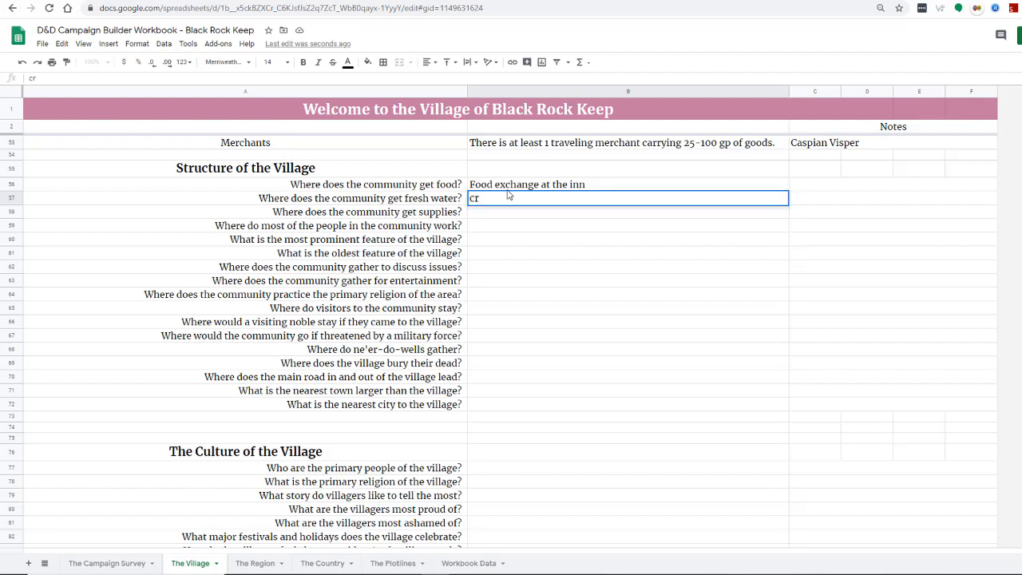
{"action": "type", "text": "eek"}
{"action": "key", "text": "BackSpace"}
{"action": "key", "text": "BackSpace"}
{"action": "key", "text": "BackSpace"}
{"action": "key", "text": "BackSpace"}
{"action": "key", "text": "BackSpace"}
{"action": "type", "text": "big creek"}
{"action": "key", "text": "Return"}
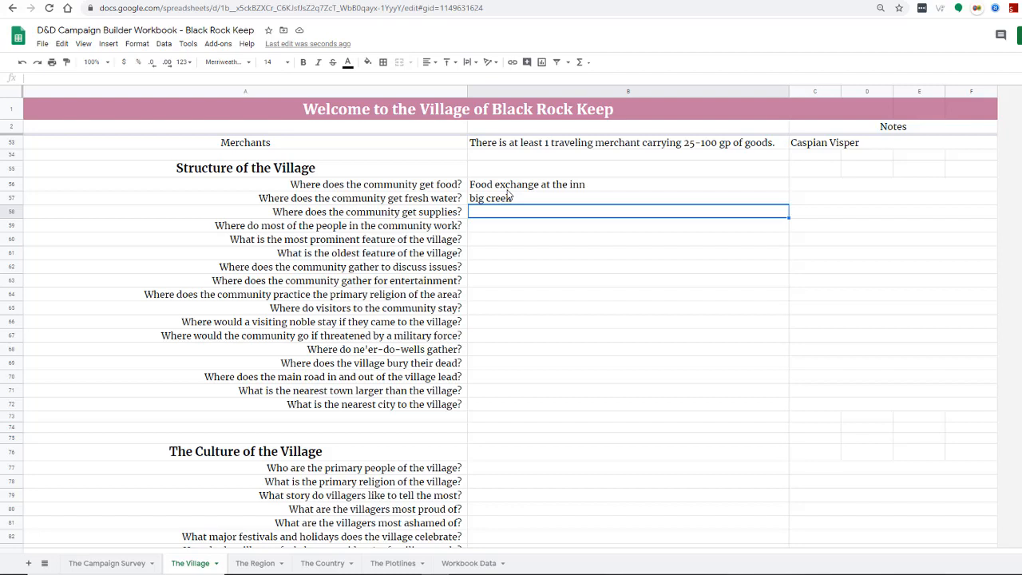
Step: Enter "traveling merchant" as the answer to where the community gets supplies
{"action": "type", "text": "traveling merc"}
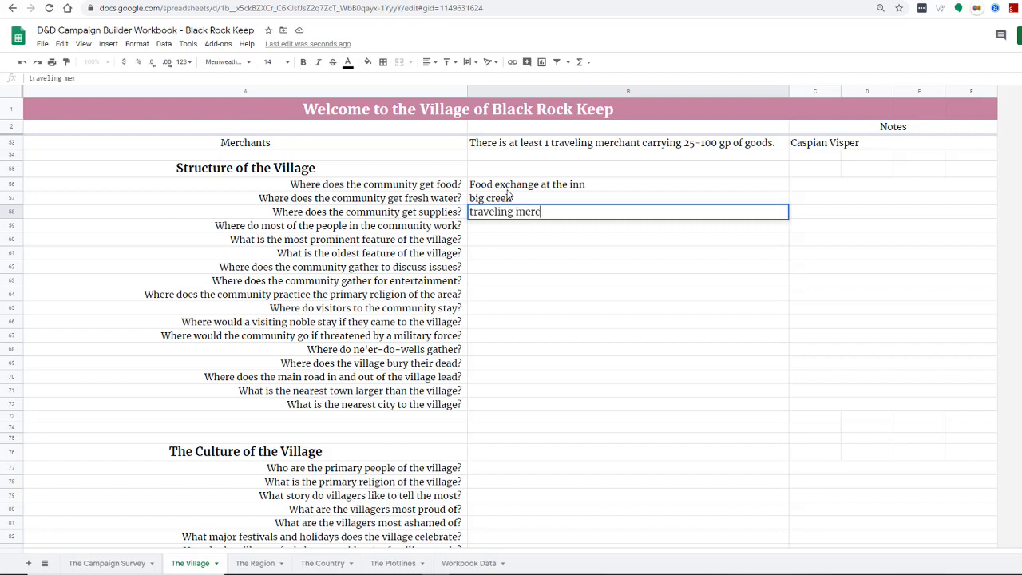
{"action": "type", "text": "hant"}
{"action": "key", "text": "Return"}
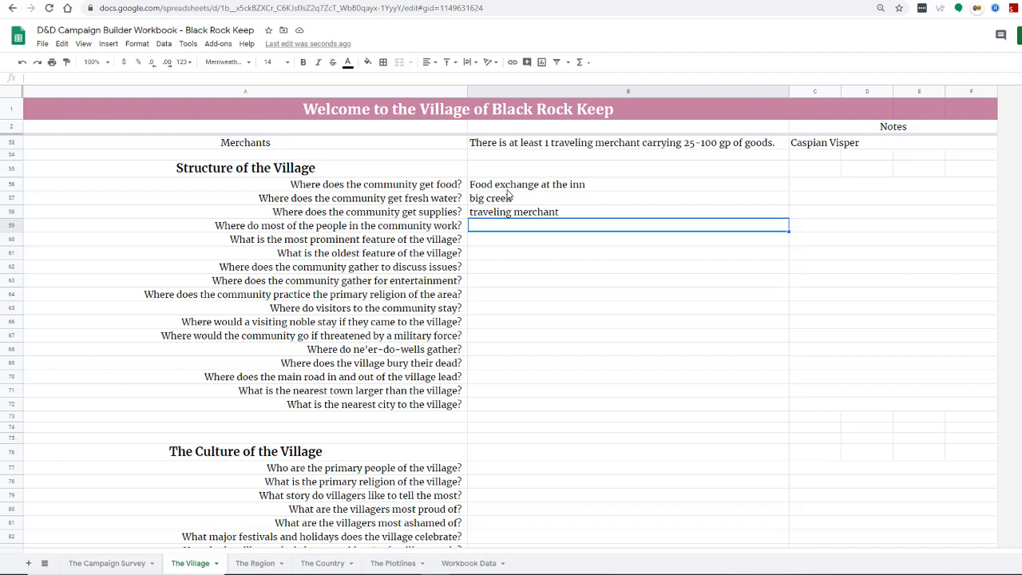
Step: Answer where most of the people in the community work with "at the keep... servants... maintenance"
{"action": "type", "text": "Keep"}
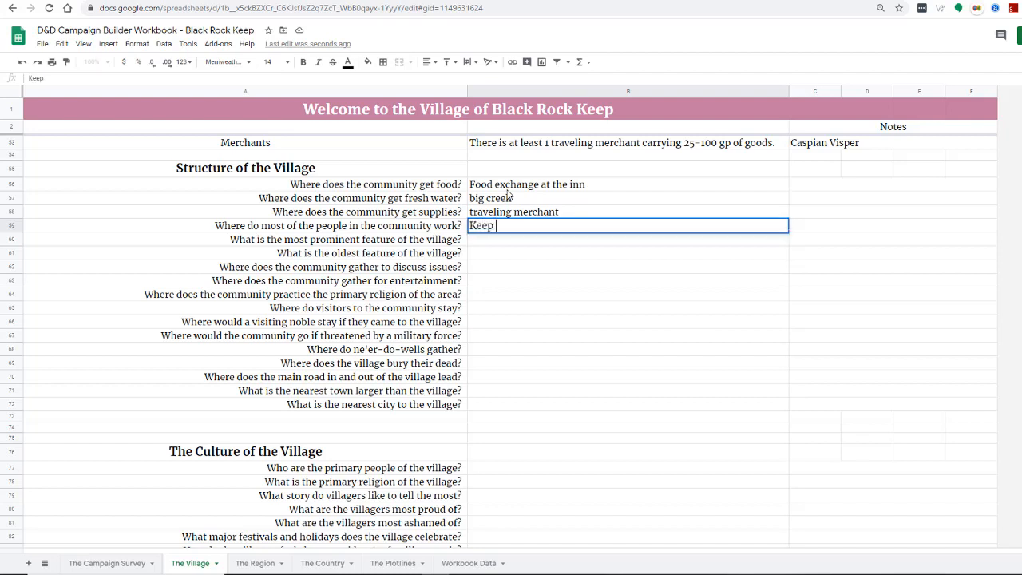
{"action": "key", "text": "BackSpace"}
{"action": "key", "text": "BackSpace"}
{"action": "key", "text": "BackSpace"}
{"action": "key", "text": "BackSpace"}
{"action": "key", "text": "BackSpace"}
{"action": "type", "text": "at the keep"}
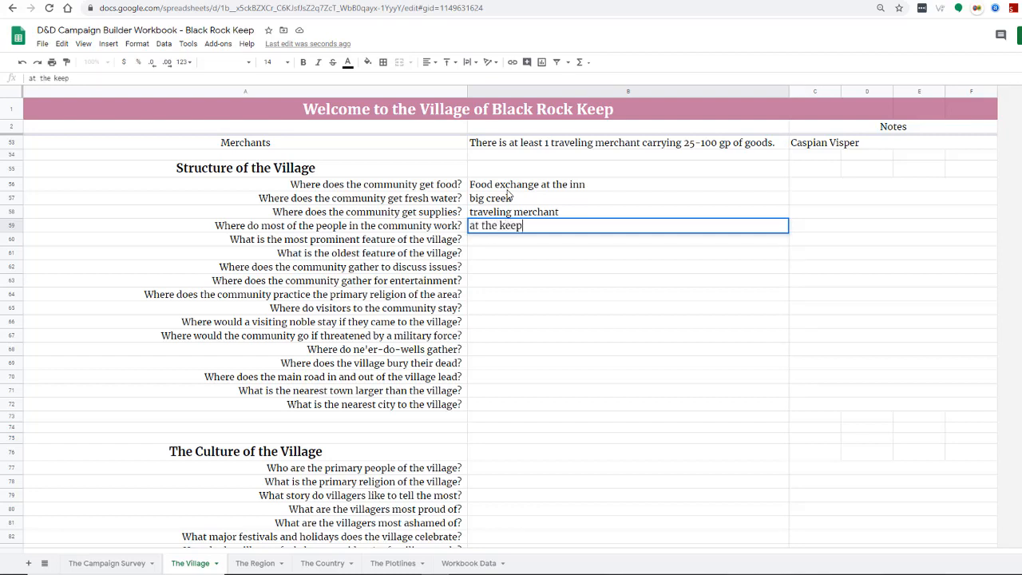
{"action": "type", "text": "... servants"}
{"action": "type", "text": "///"}
{"action": "key", "text": "BackSpace"}
{"action": "key", "text": "BackSpace"}
{"action": "type", "text": "... mainte"}
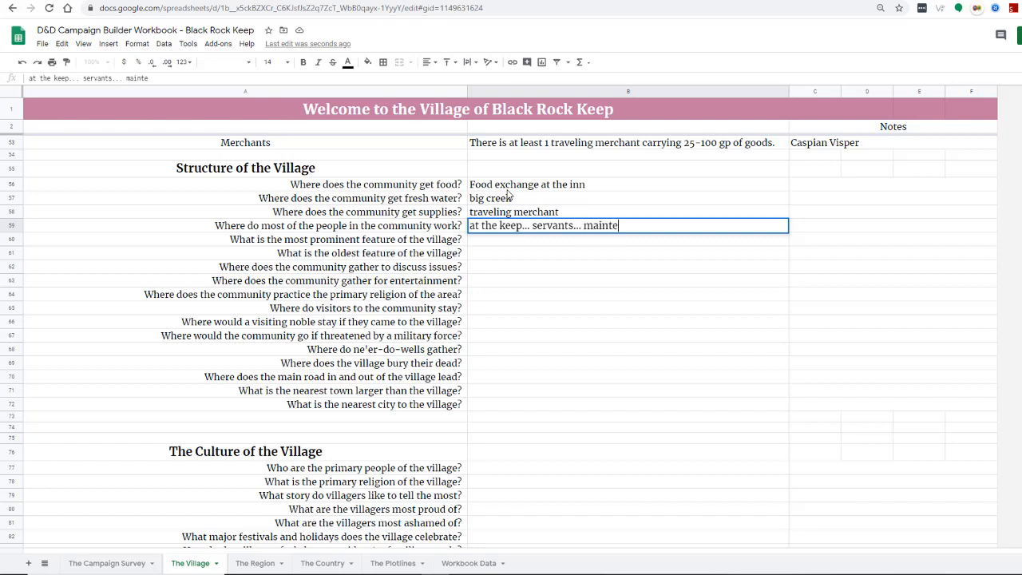
{"action": "type", "text": "nance"}
{"action": "key", "text": "Return"}
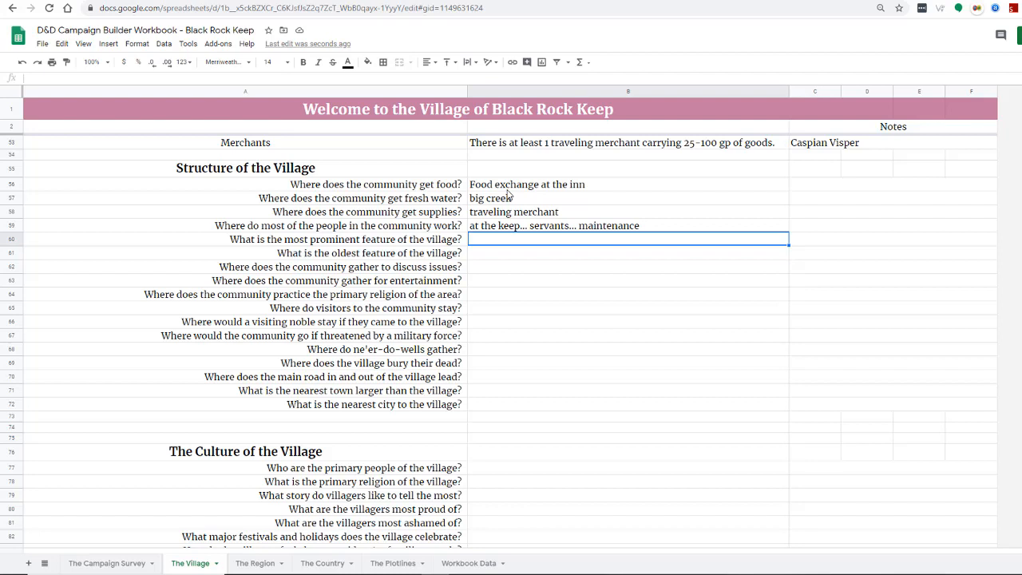
Step: Enter "Large rock outcropping" as the village's most prominent feature and "keep" as its oldest feature
{"action": "type", "text": "Large r"}
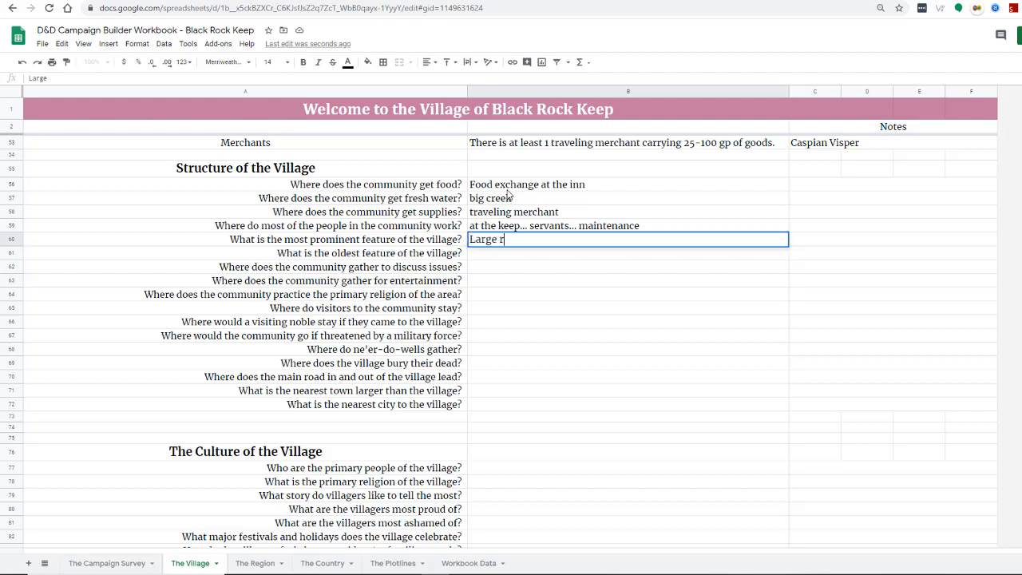
{"action": "type", "text": "ock outcropping"}
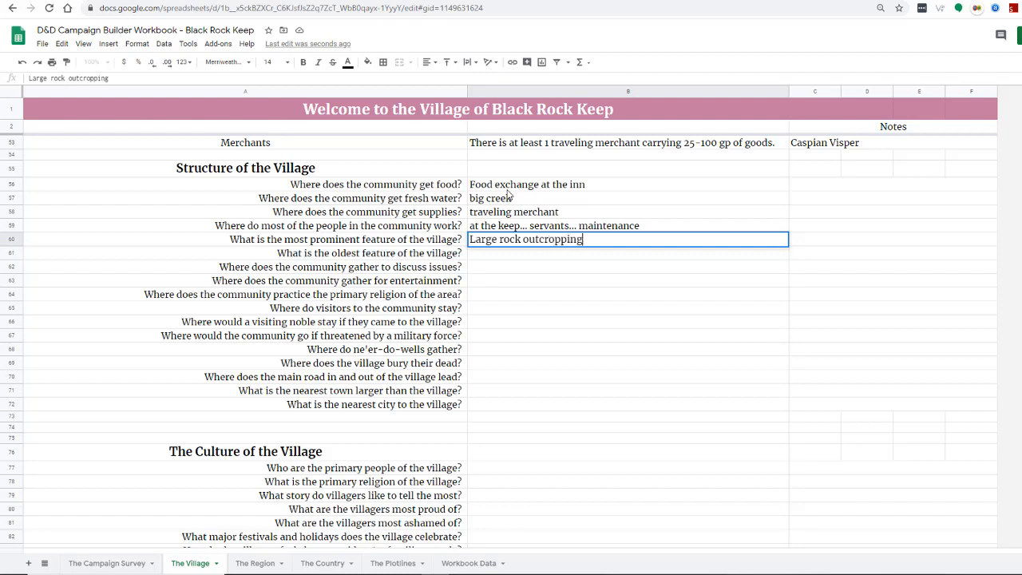
{"action": "key", "text": "Return"}
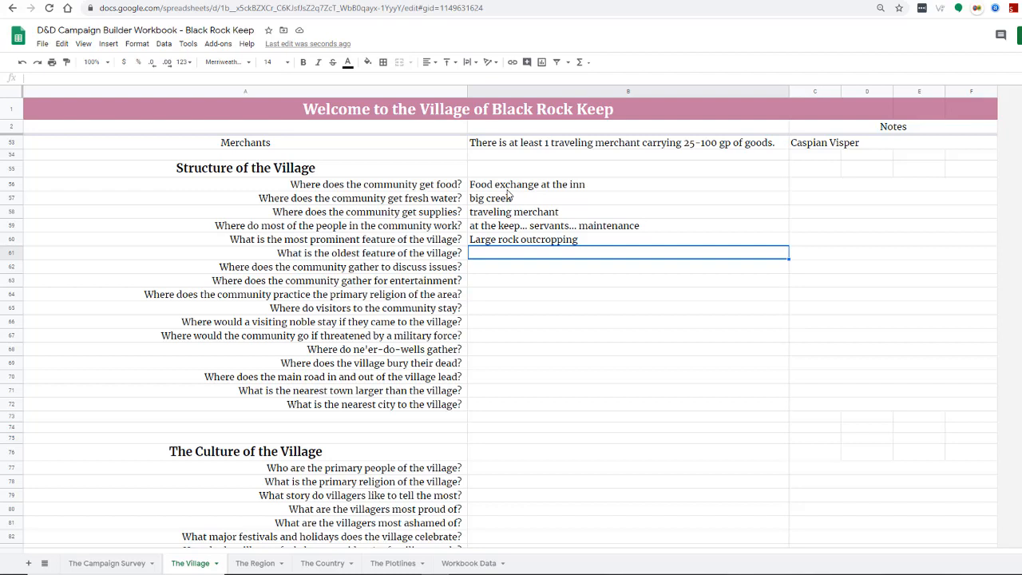
{"action": "type", "text": "keep"}
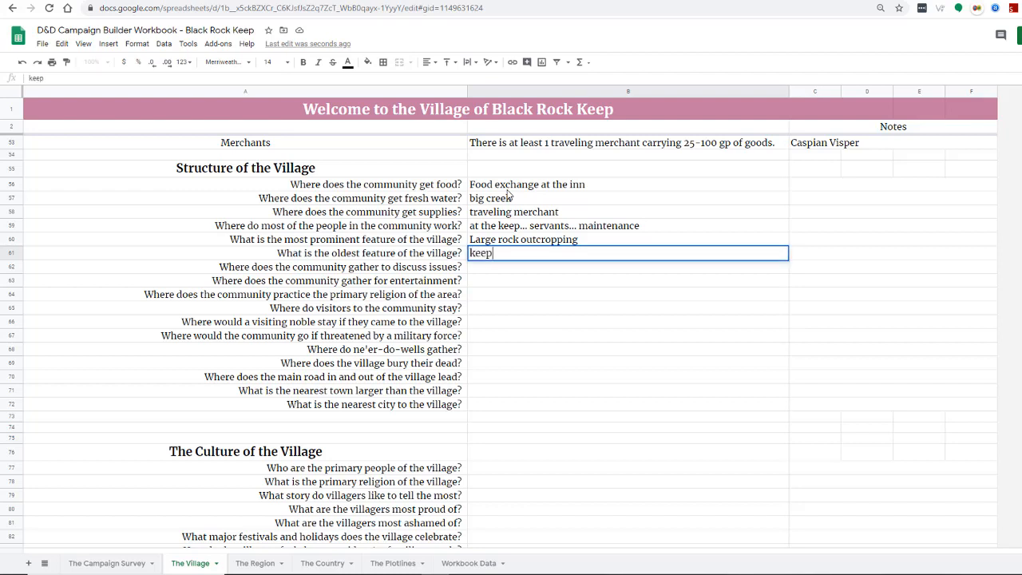
{"action": "key", "text": "Return"}
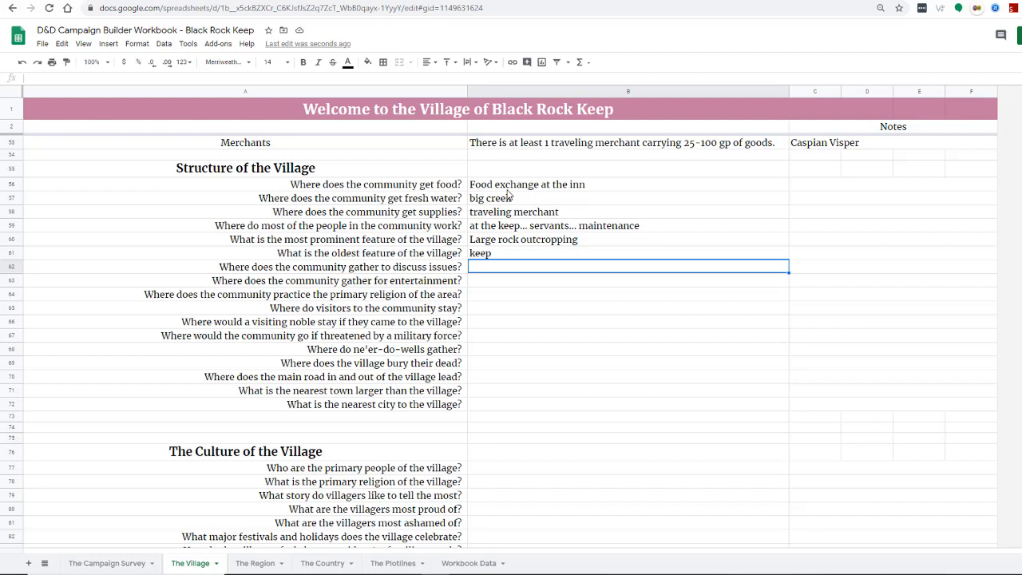
Step: Answer where the community gathers to discuss issues with "Assembly Hall in the Keep, Inn"
{"action": "type", "text": "Ase"}
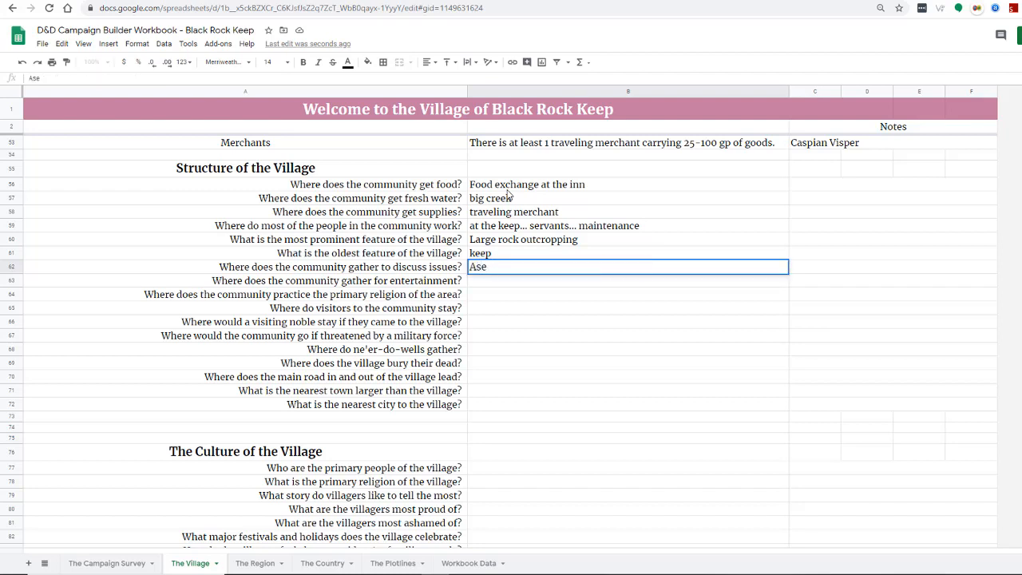
{"action": "key", "text": "BackSpace"}
{"action": "type", "text": "sembly Hall in "}
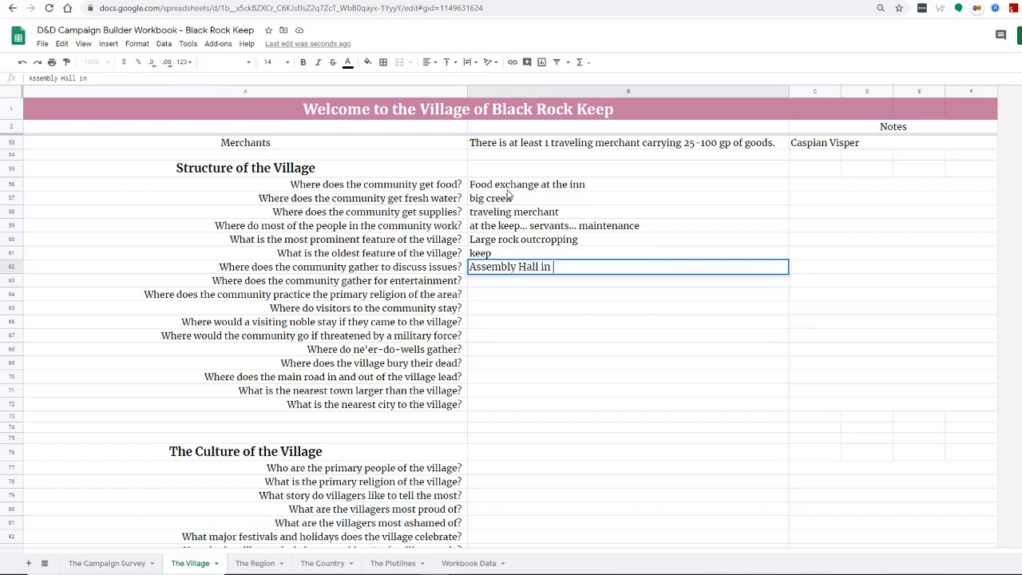
{"action": "type", "text": "the Keep, Inn"}
{"action": "key", "text": "Return"}
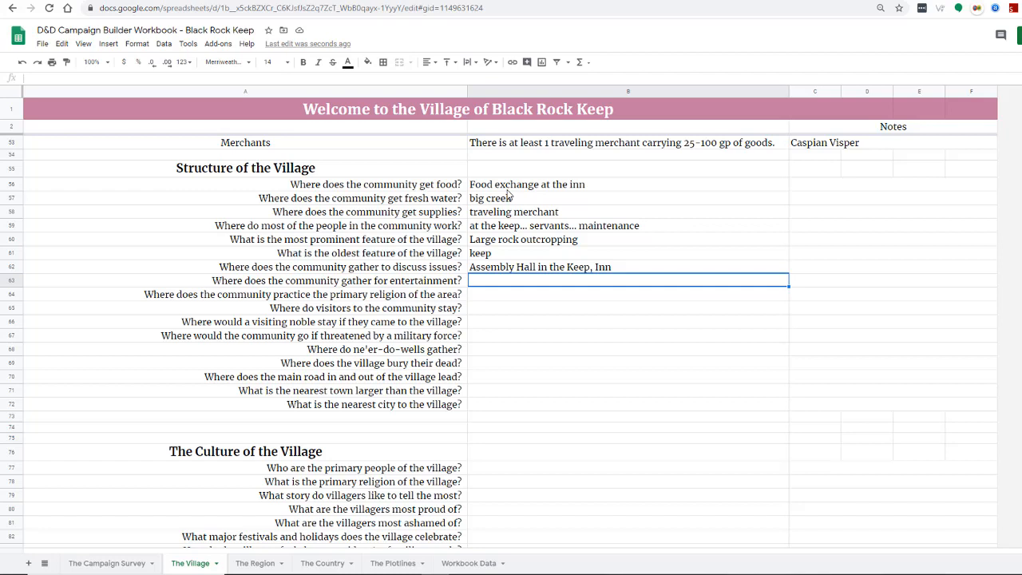
Step: Enter "Inn" for where the community gathers for entertainment and "nowhere" for where it practices the primary religion
{"action": "type", "text": "Inn"}
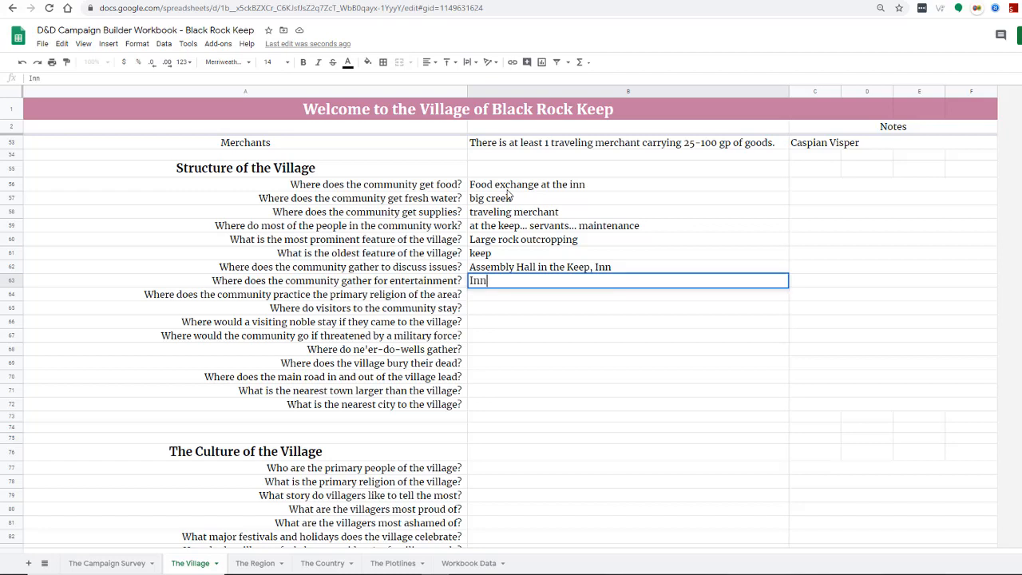
{"action": "key", "text": "Return"}
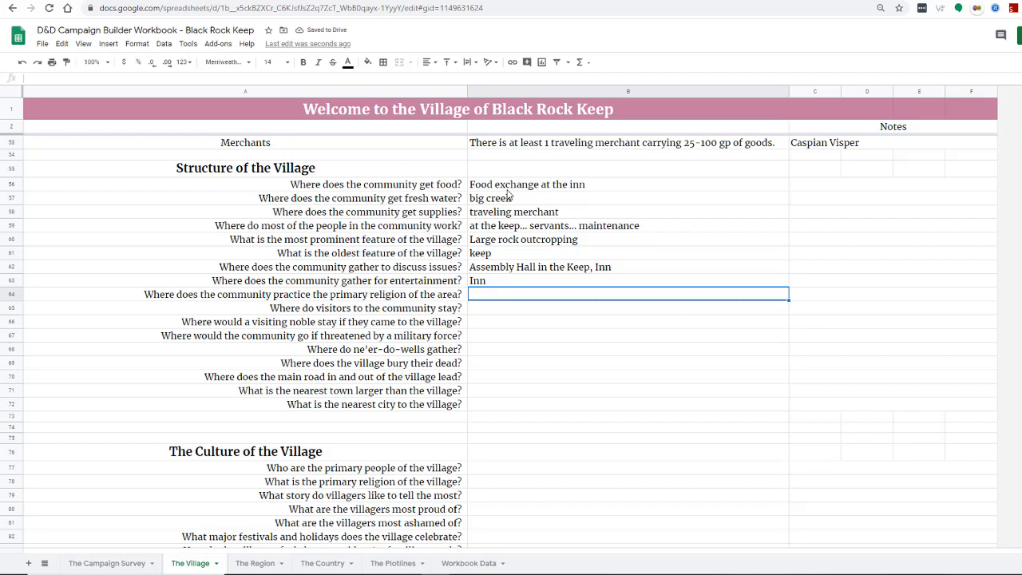
{"action": "type", "text": "nowhere"}
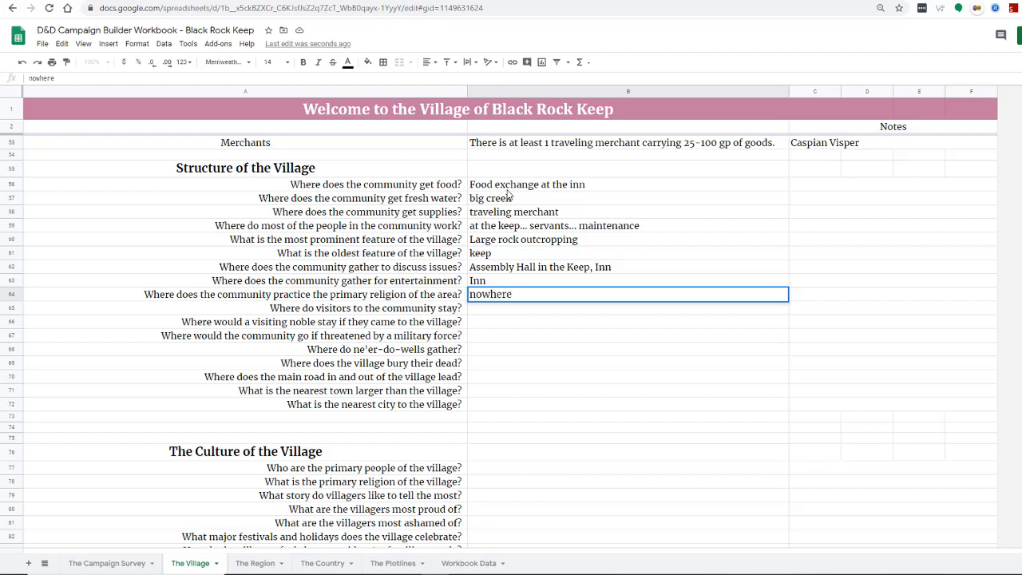
{"action": "type", "text": ","}
{"action": "key", "text": "Return"}
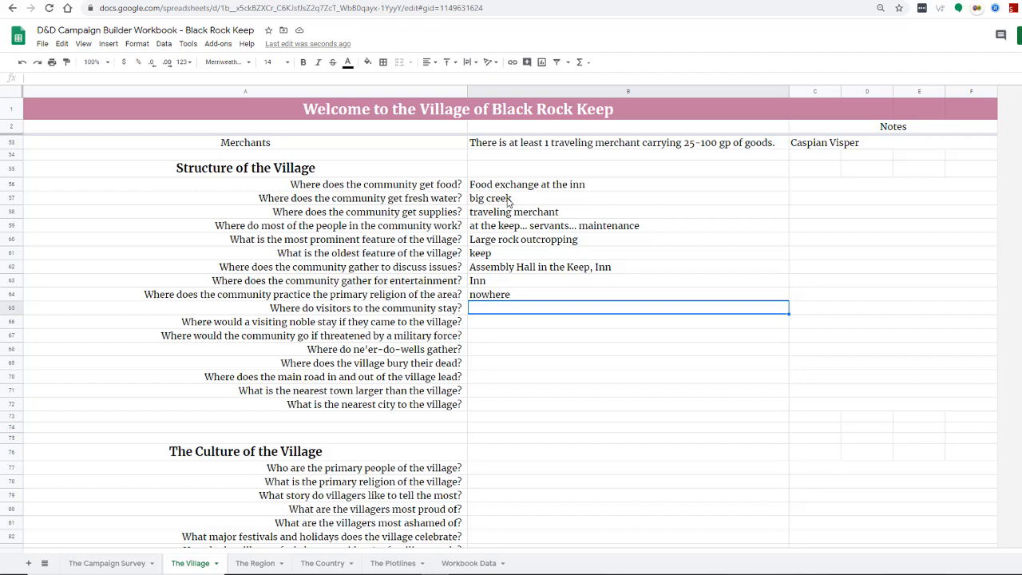
Step: Enter "Inn" for where visitors to the community stay and "Keep" for where a visiting noble would stay
{"action": "type", "text": "Inn"}
{"action": "key", "text": "Return"}
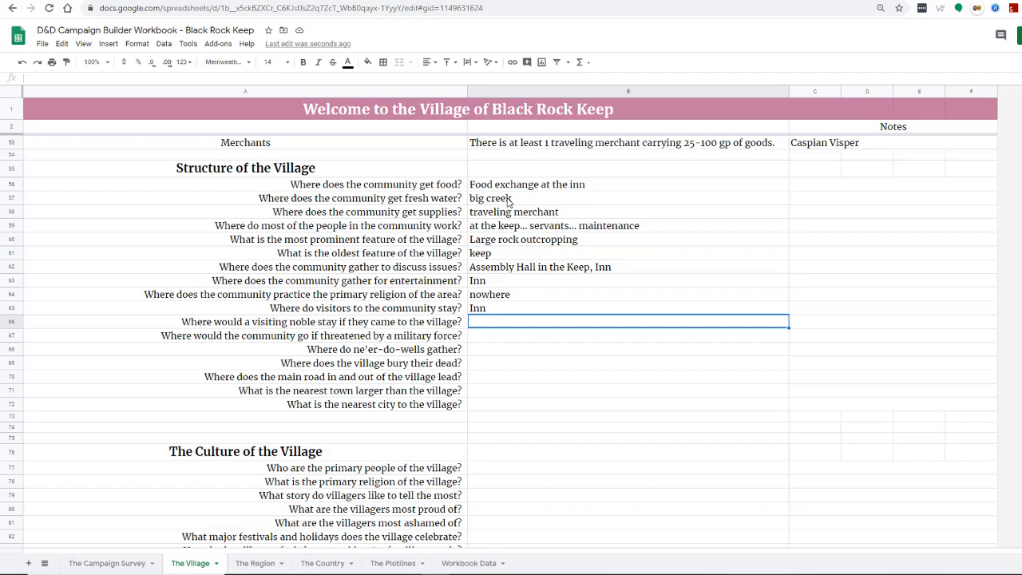
{"action": "type", "text": "Keep"}
{"action": "key", "text": "Return"}
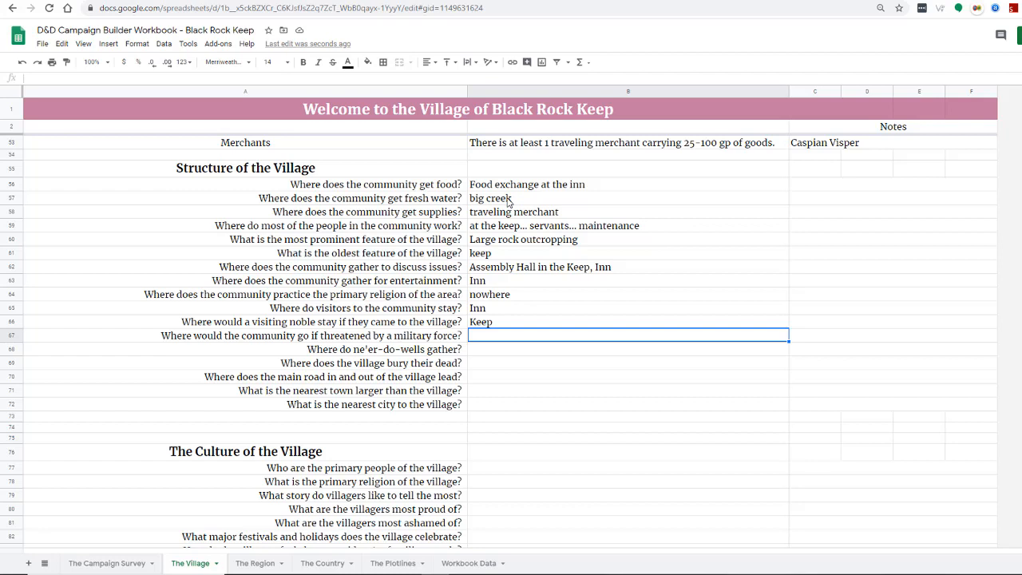
Step: Answer where the community would go if threatened by a military force with "Keep, or flee into the forest"
{"action": "type", "text": "Keep"}
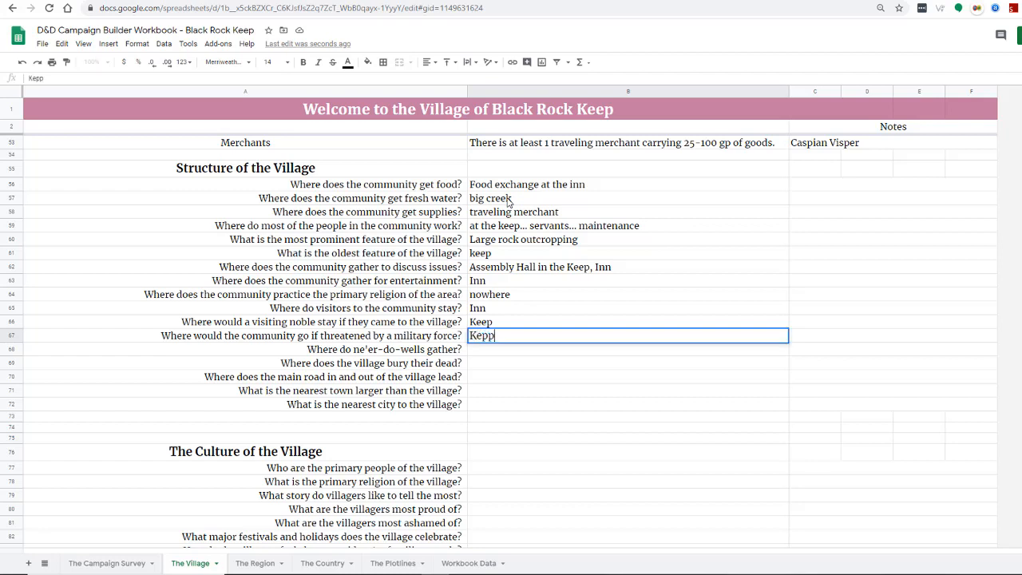
{"action": "type", "text": ", or flee into the forest"}
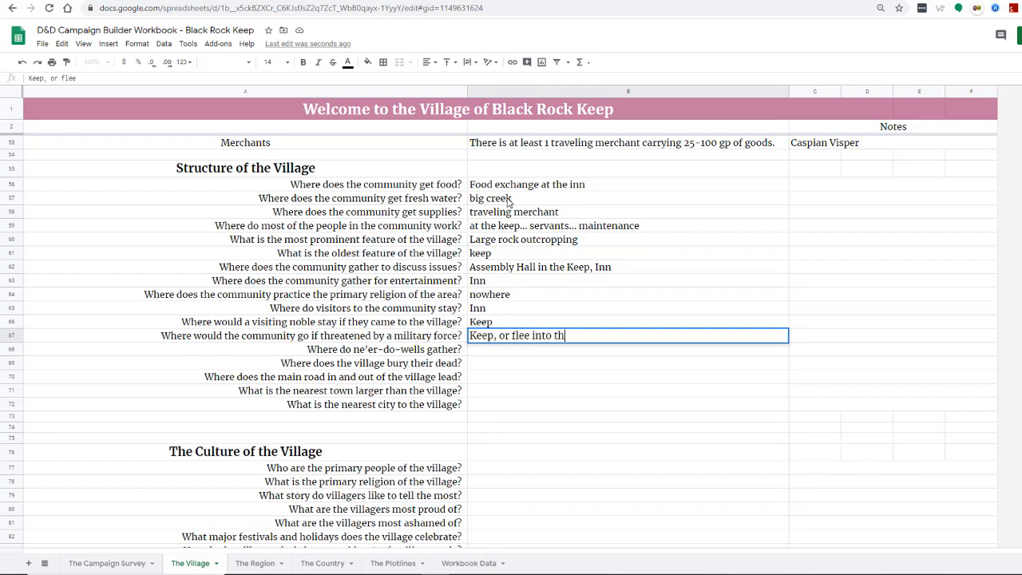
{"action": "key", "text": "Return"}
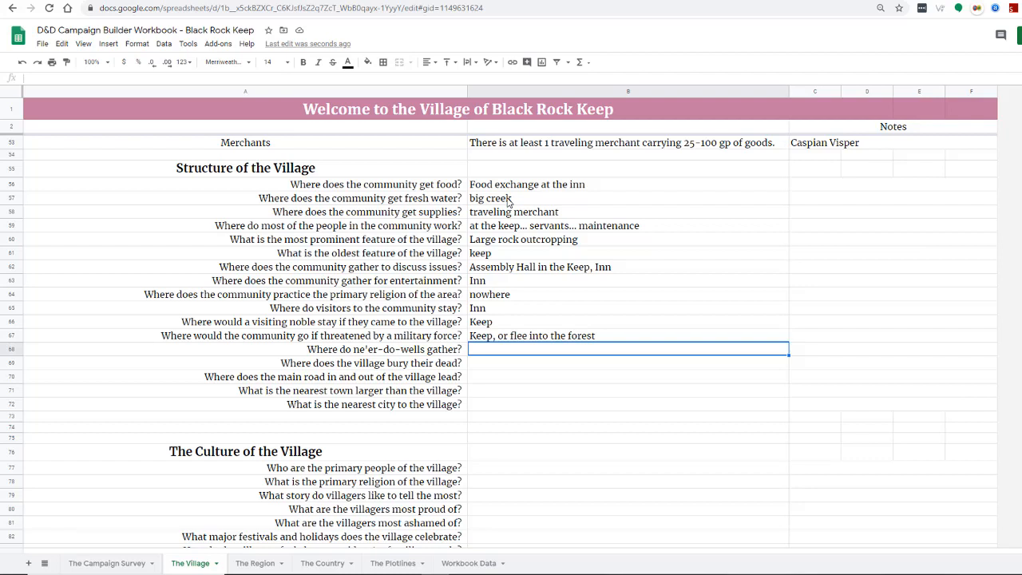
Step: Enter "small falls up the creek" for where ne'er-do-wells gather and "tiny cemetary" for where the village buries its dead
{"action": "type", "text": "small f"}
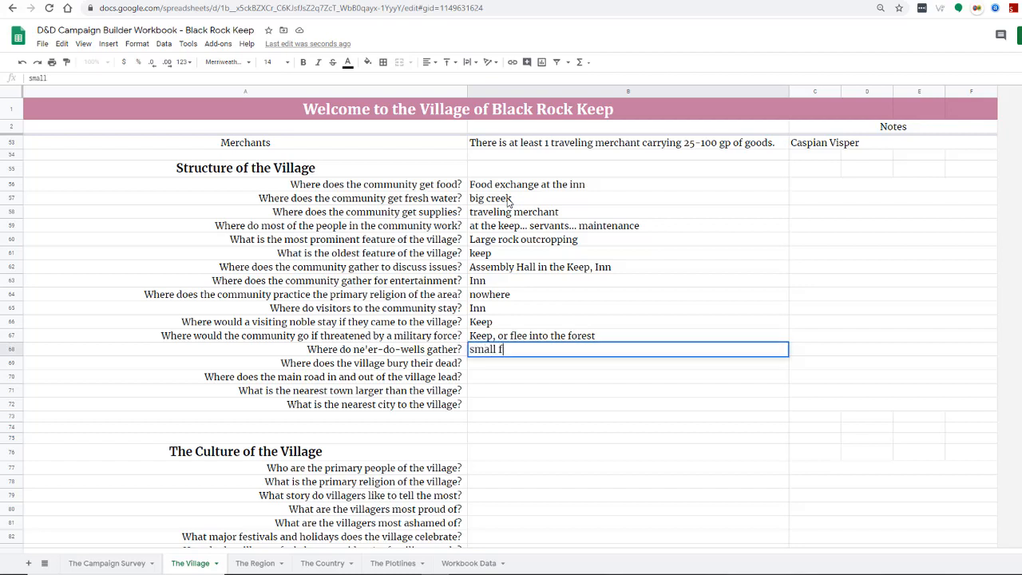
{"action": "type", "text": "alls up the creek"}
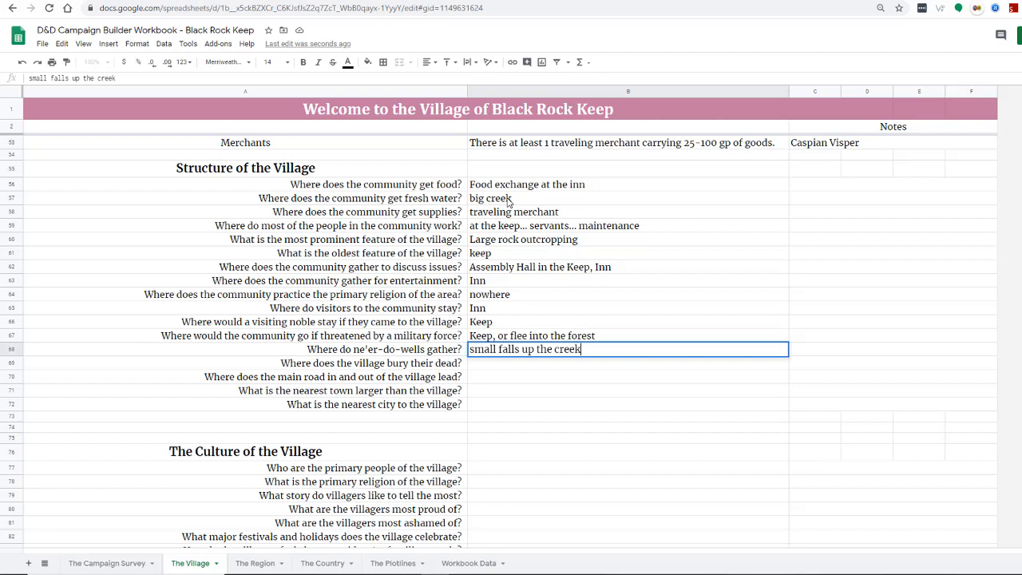
{"action": "key", "text": "Return"}
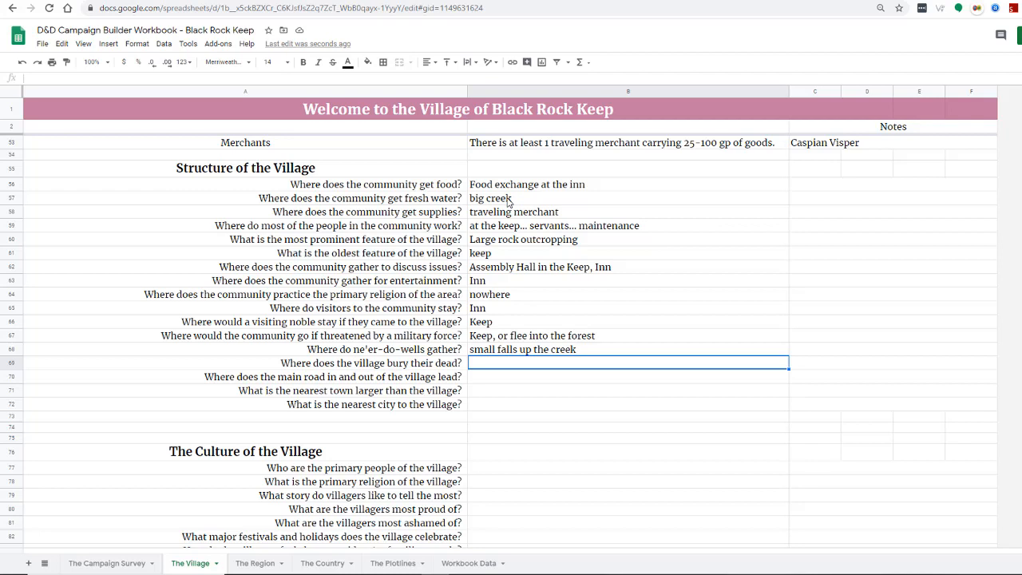
{"action": "type", "text": "tiny ceme"}
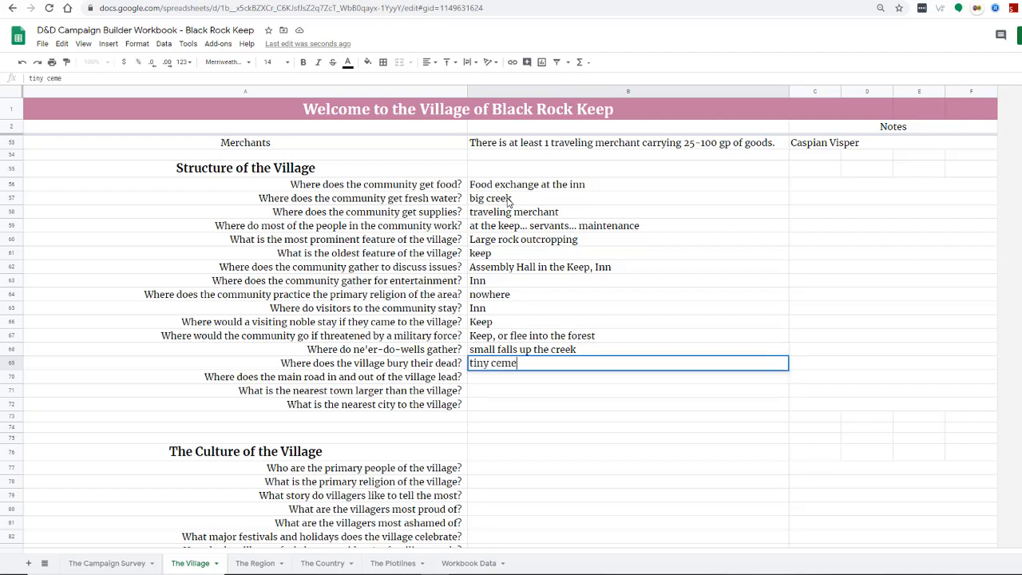
{"action": "type", "text": "tary"}
{"action": "key", "text": "Return"}
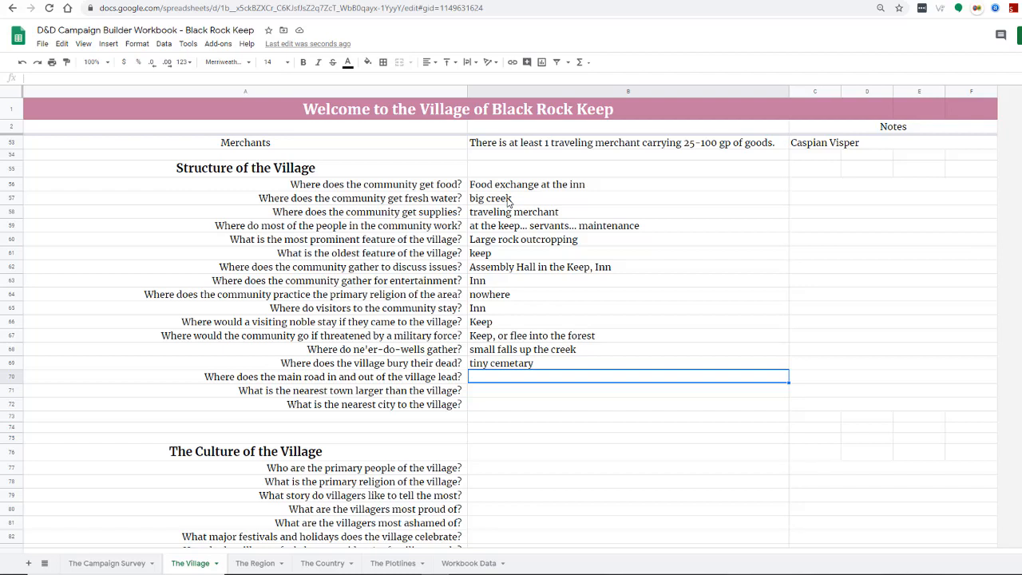
Step: Answer where the main road in and out of the village leads with "regional larger town"
{"action": "type", "text": "r"}
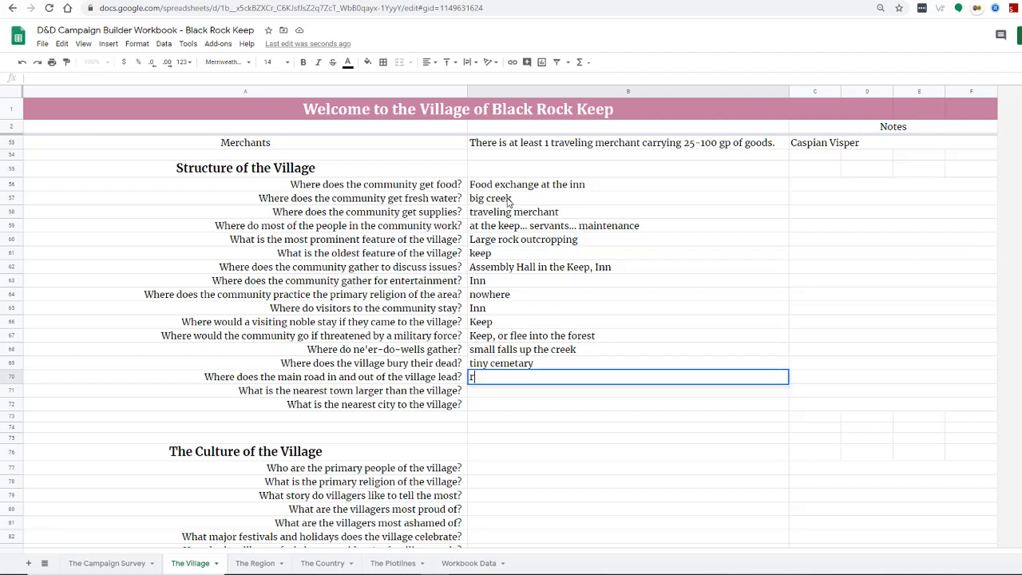
{"action": "type", "text": "egional larger town"}
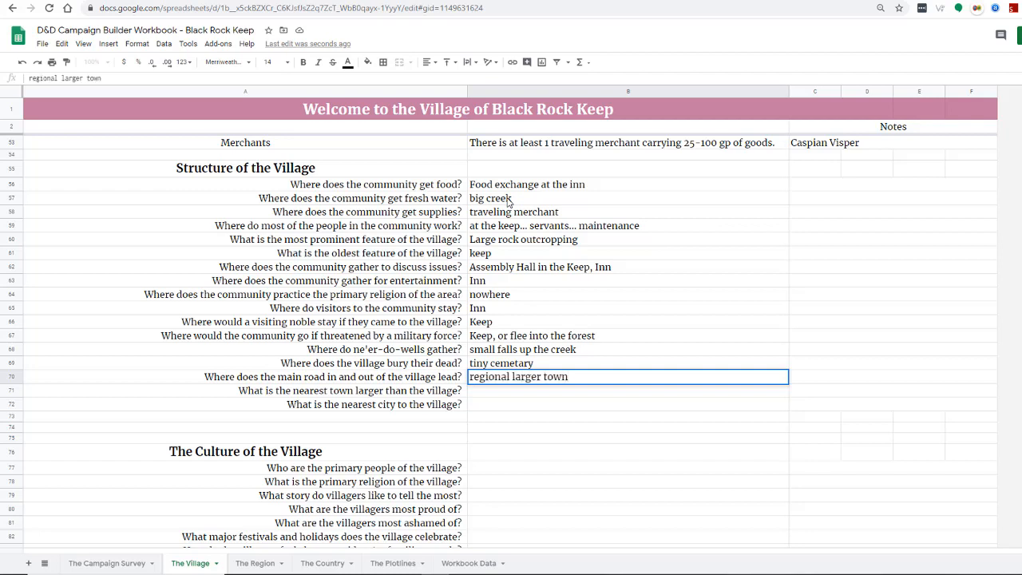
{"action": "key", "text": "Return"}
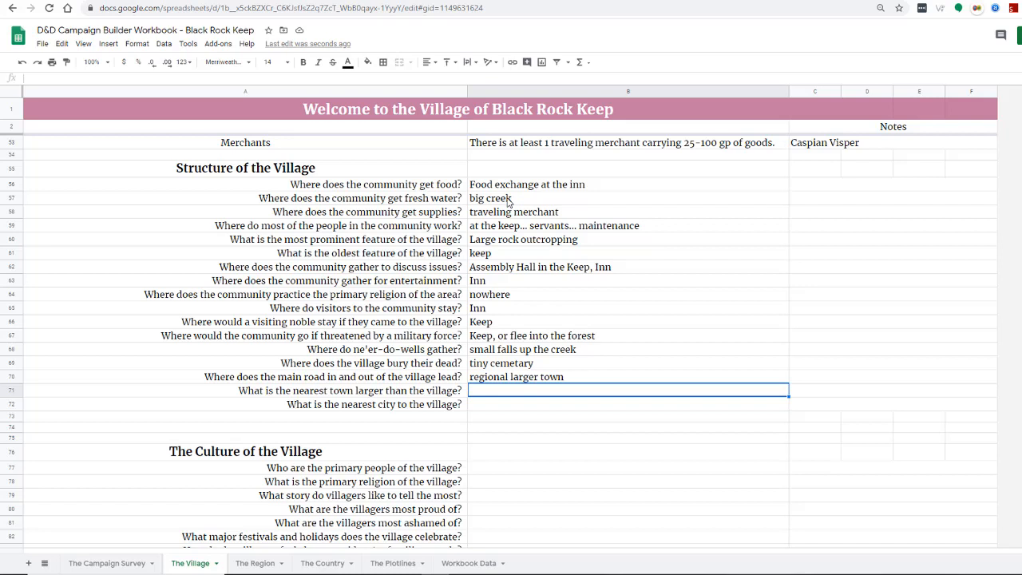
Step: Enter "Gallows Hill" as the nearest town larger than the village and "Everspire" as the nearest city
{"action": "type", "text": "Gal"}
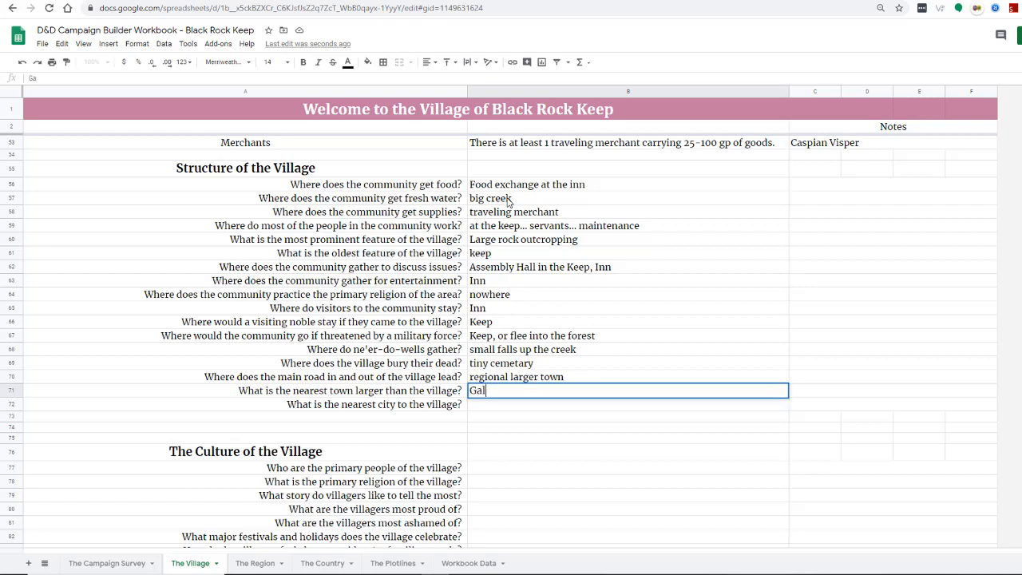
{"action": "type", "text": "lows Hill"}
{"action": "key", "text": "Return"}
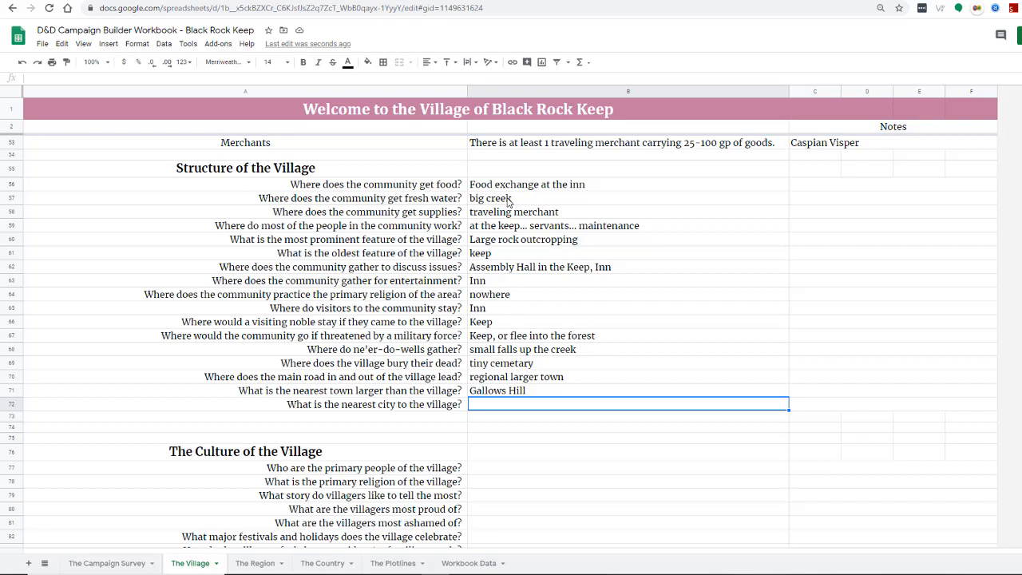
{"action": "type", "text": "Ever"}
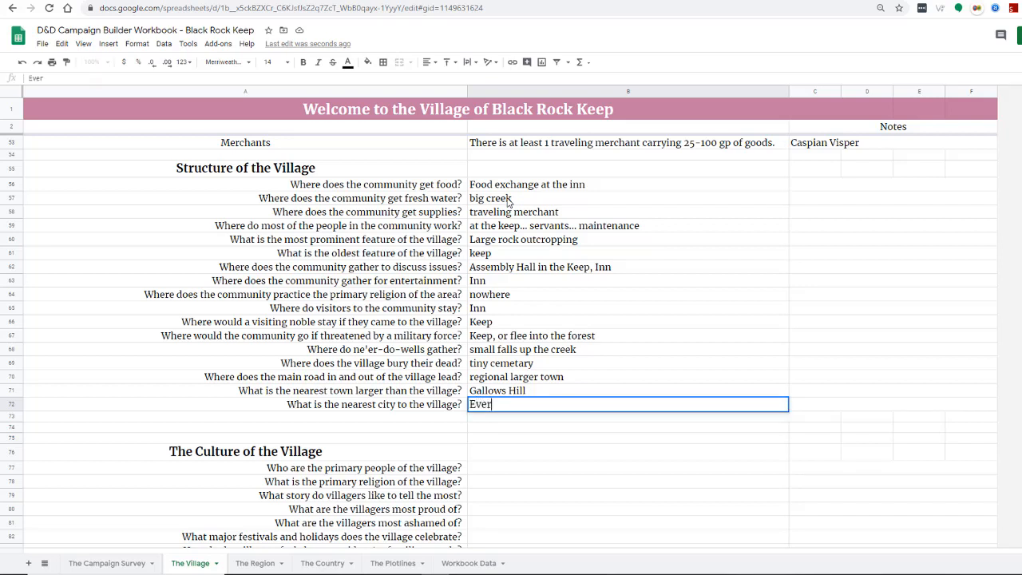
{"action": "type", "text": "spire"}
{"action": "key", "text": "Return"}
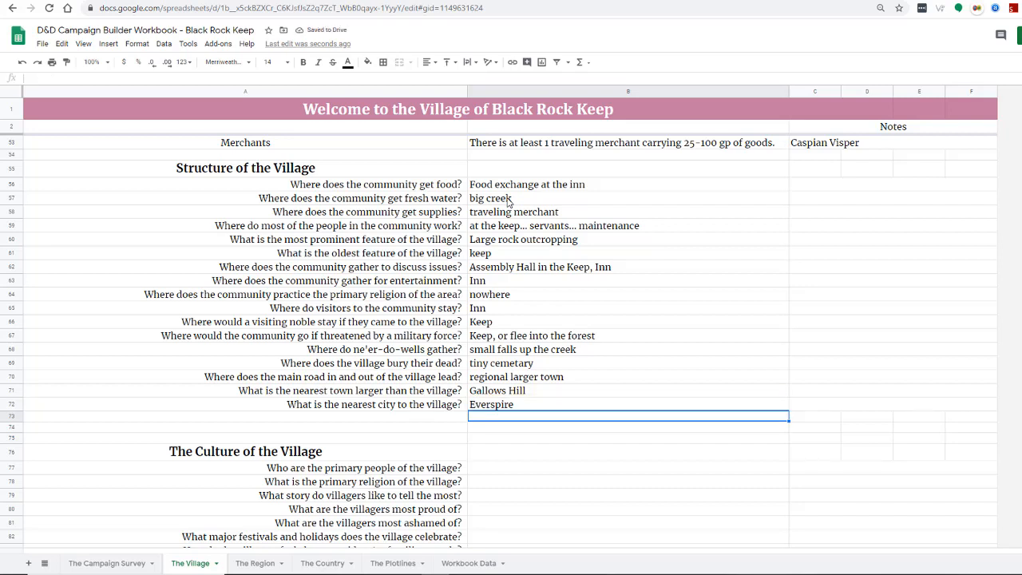
Step: In The Culture of the Village section, enter "Human/Elvish" as the primary people of the village
{"action": "scroll", "coordinate": [693, 431], "scroll_direction": "down", "scroll_amount": 2}
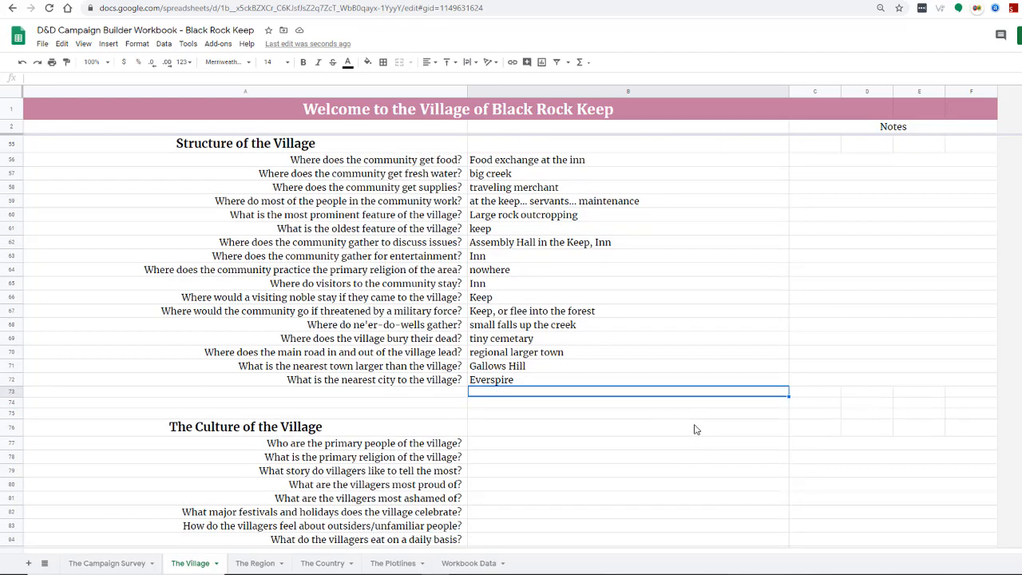
{"action": "scroll", "coordinate": [693, 431], "scroll_direction": "down", "scroll_amount": 1}
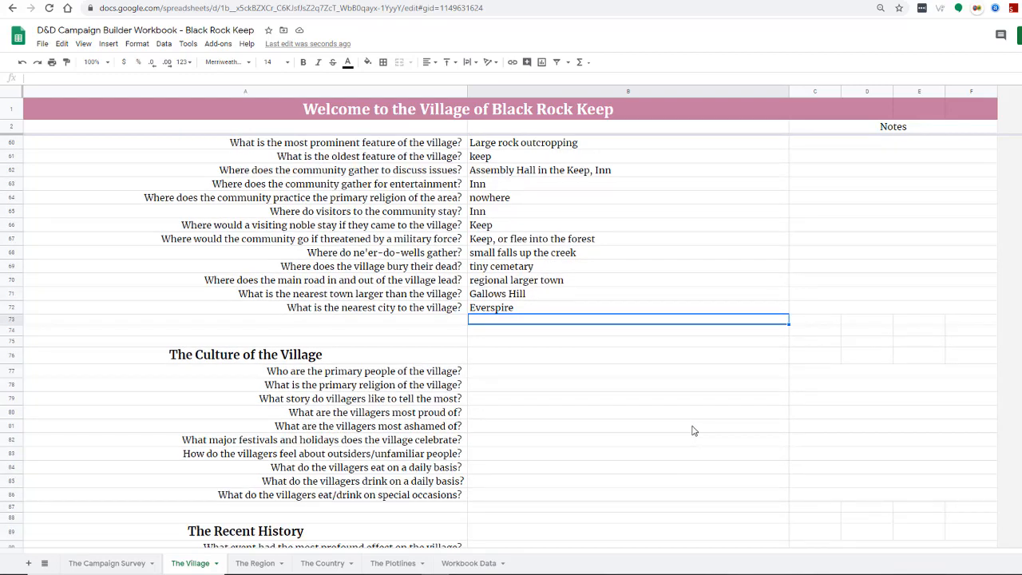
{"action": "scroll", "coordinate": [693, 432], "scroll_direction": "down", "scroll_amount": 1}
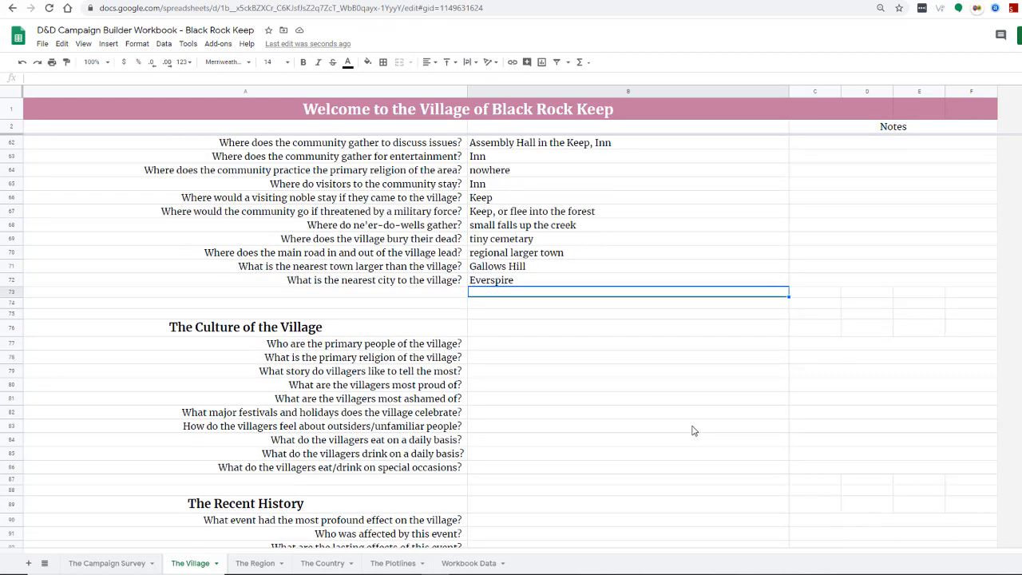
{"action": "left_click", "coordinate": [504, 347]}
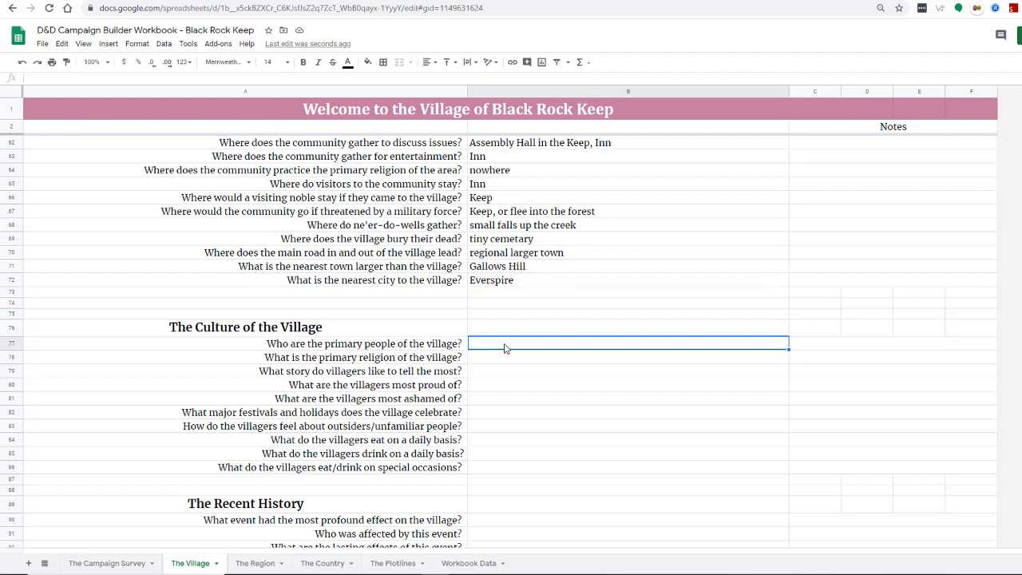
{"action": "type", "text": "Human/Eliv"}
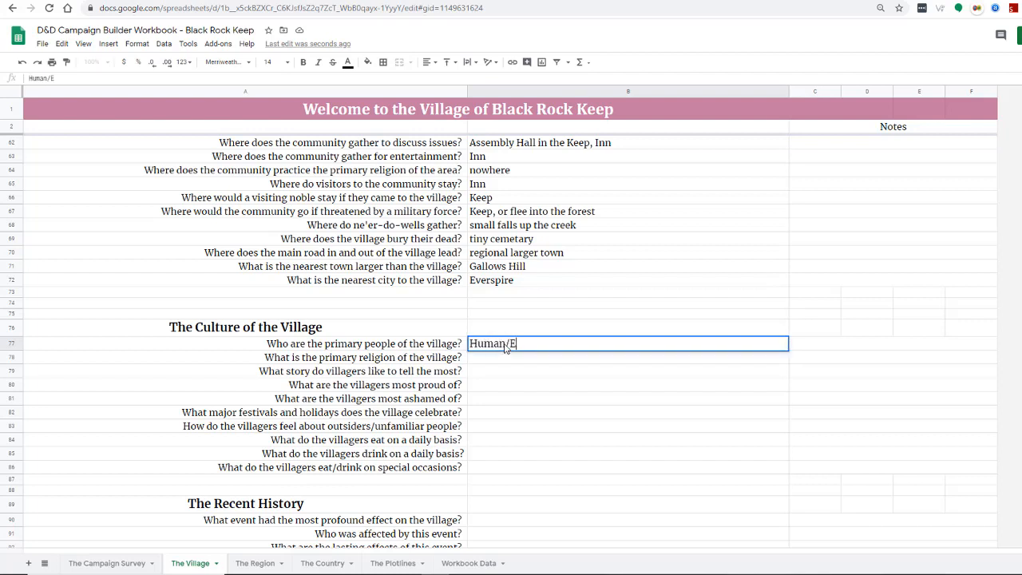
{"action": "key", "text": "BackSpace"}
{"action": "key", "text": "BackSpace"}
{"action": "type", "text": "vish"}
{"action": "key", "text": "Return"}
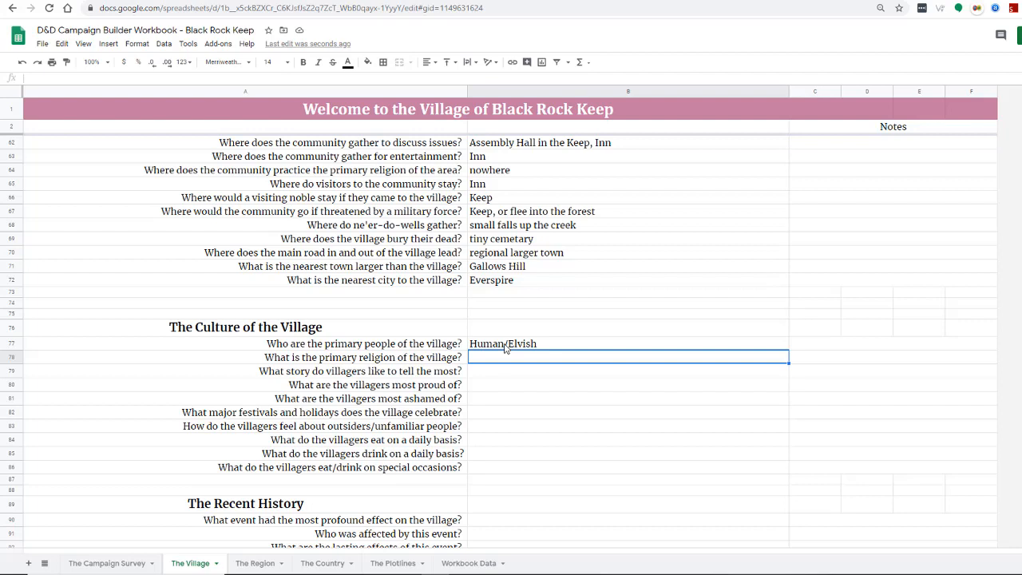
Step: Enter "Chaotic Good - nature religion" as the primary religion of the village
{"action": "type", "text": "Cha"}
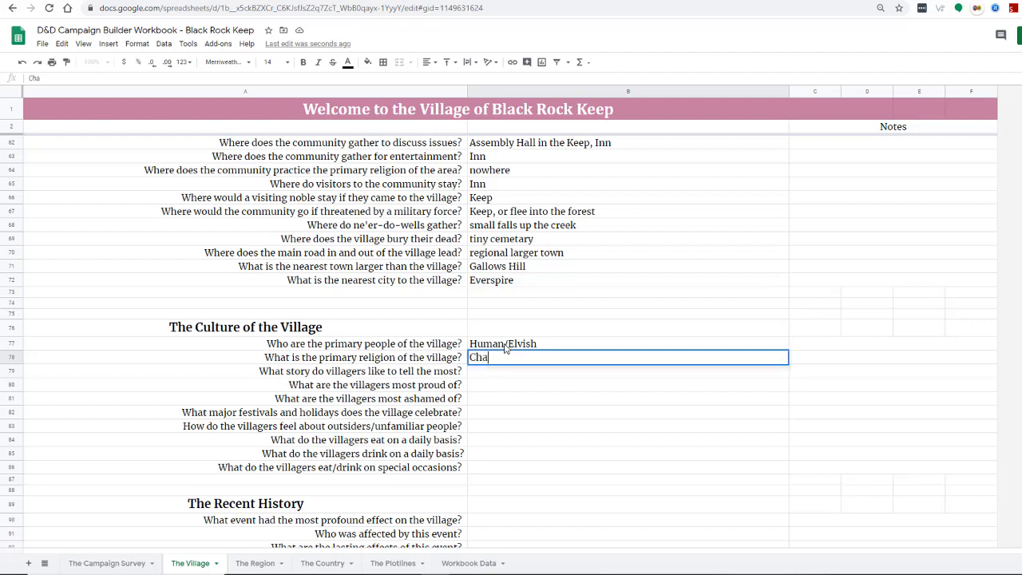
{"action": "type", "text": "otic"}
{"action": "type", "text": "Good - nature "}
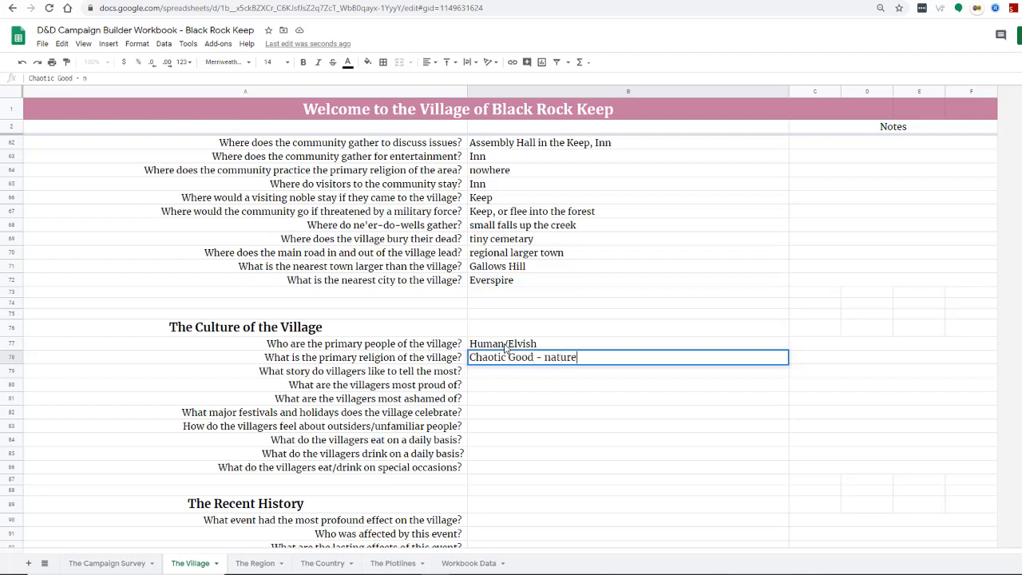
{"action": "type", "text": "religion"}
{"action": "key", "text": "Return"}
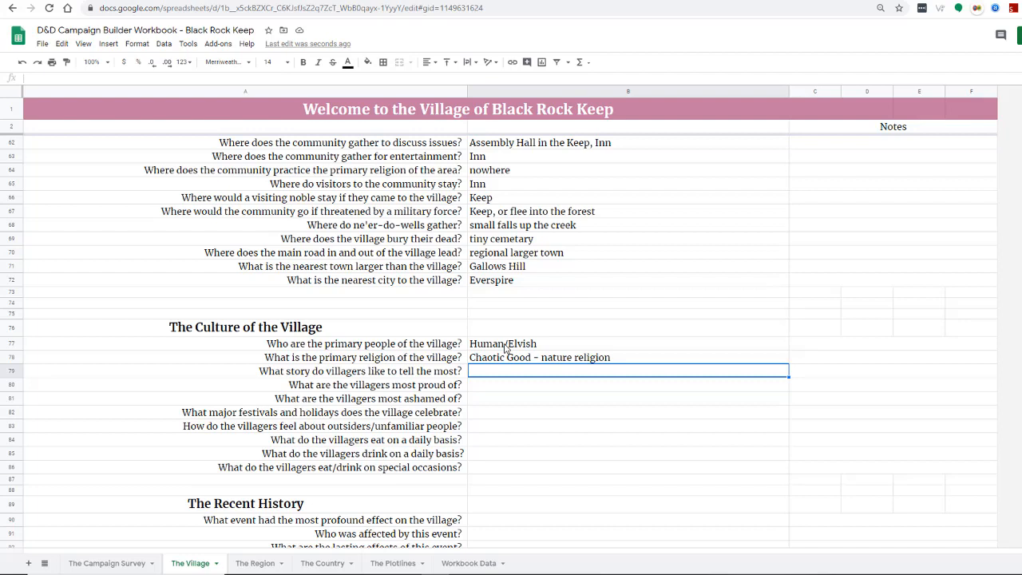
Step: Answer what story the villagers like to tell the most with "the story of the dragon attack"
{"action": "type", "text": "dragon"}
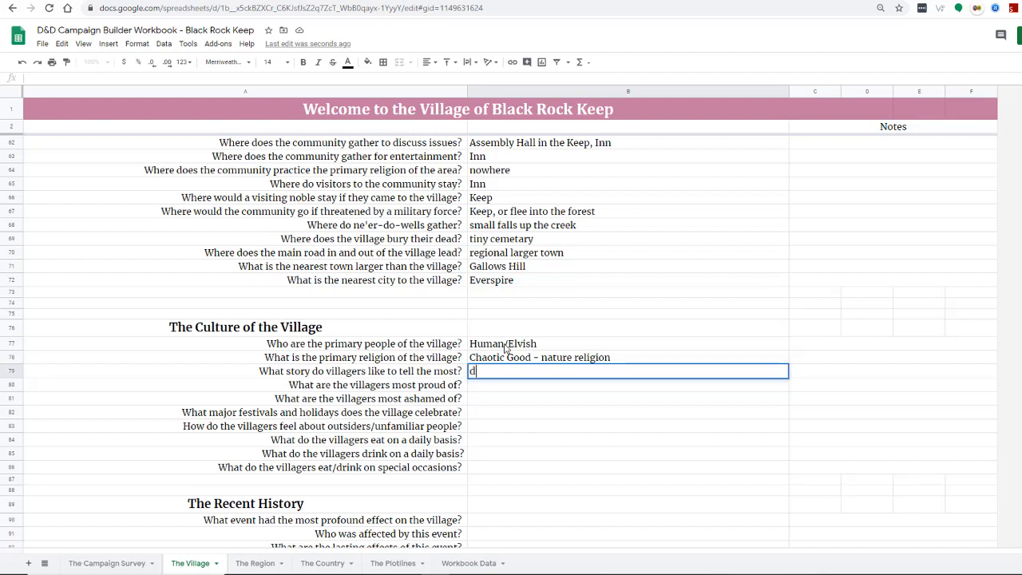
{"action": "key", "text": "BackSpace"}
{"action": "key", "text": "BackSpace"}
{"action": "key", "text": "BackSpace"}
{"action": "key", "text": "BackSpace"}
{"action": "key", "text": "BackSpace"}
{"action": "key", "text": "BackSpace"}
{"action": "type", "text": "the stor of"}
{"action": "key", "text": "BackSpace"}
{"action": "key", "text": "BackSpace"}
{"action": "key", "text": "BackSpace"}
{"action": "type", "text": "y of"}
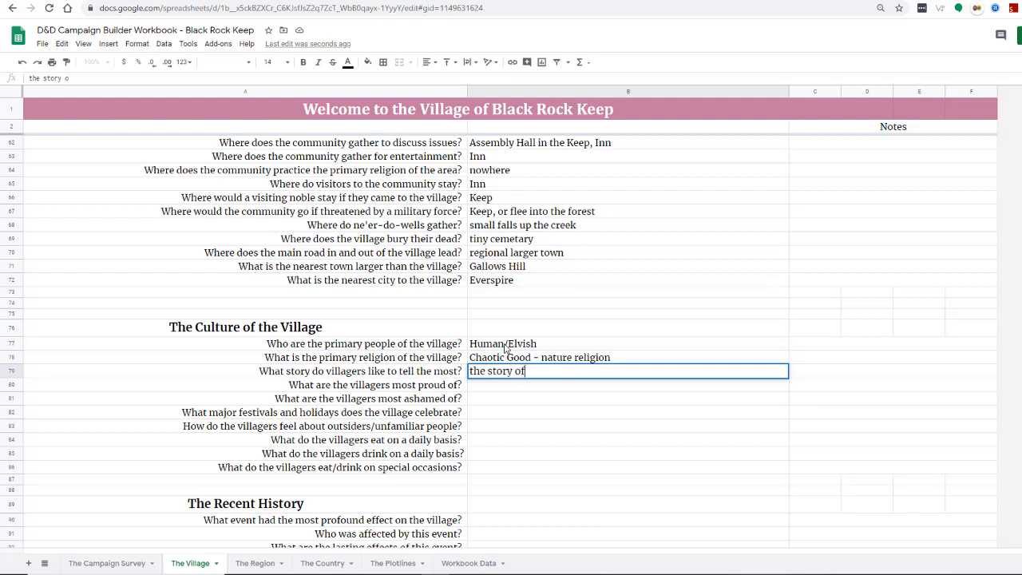
{"action": "type", "text": " the dragon attack"}
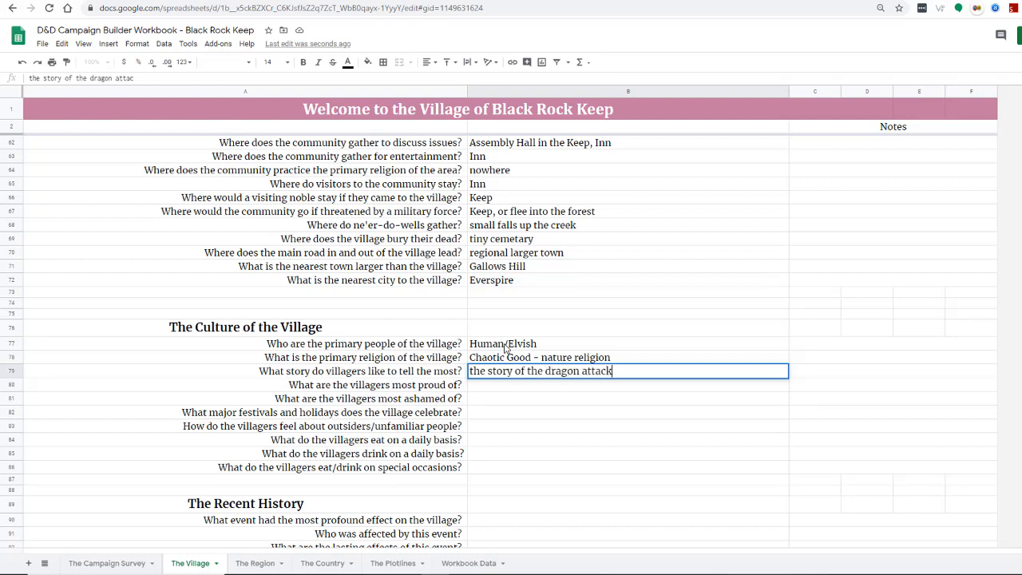
{"action": "key", "text": "Return"}
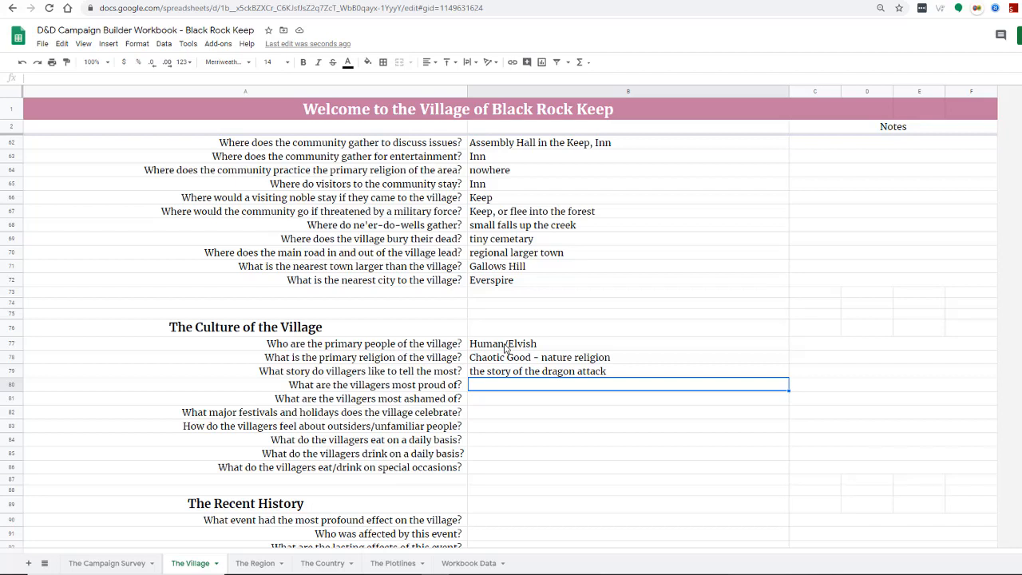
Step: Answer what the villagers are most proud of with "killing the dragon"
{"action": "type", "text": "kiling the"}
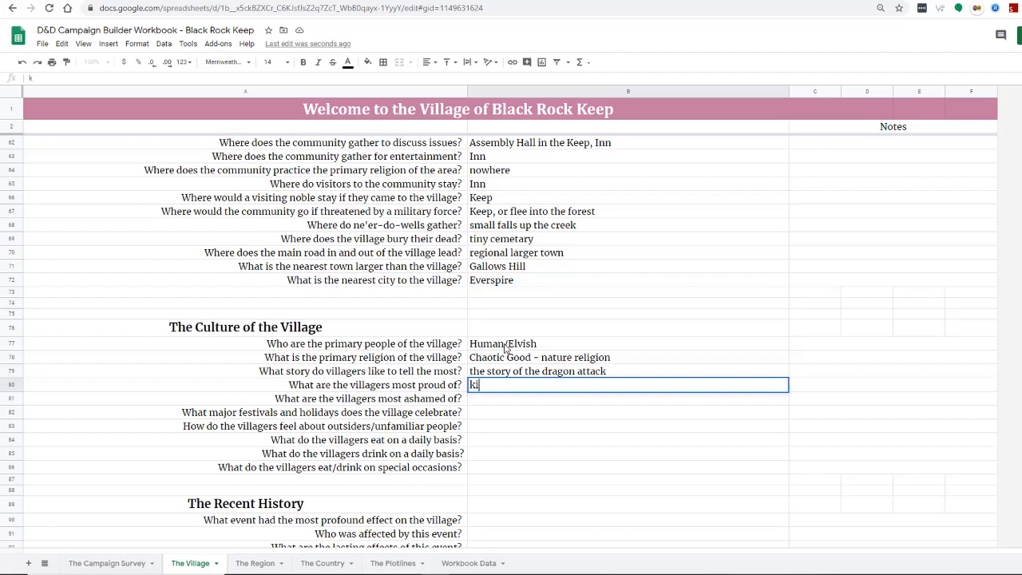
{"action": "key", "text": "BackSpace"}
{"action": "key", "text": "BackSpace"}
{"action": "key", "text": "BackSpace"}
{"action": "key", "text": "BackSpace"}
{"action": "key", "text": "BackSpace"}
{"action": "key", "text": "BackSpace"}
{"action": "key", "text": "BackSpace"}
{"action": "key", "text": "BackSpace"}
{"action": "type", "text": "ling hte d"}
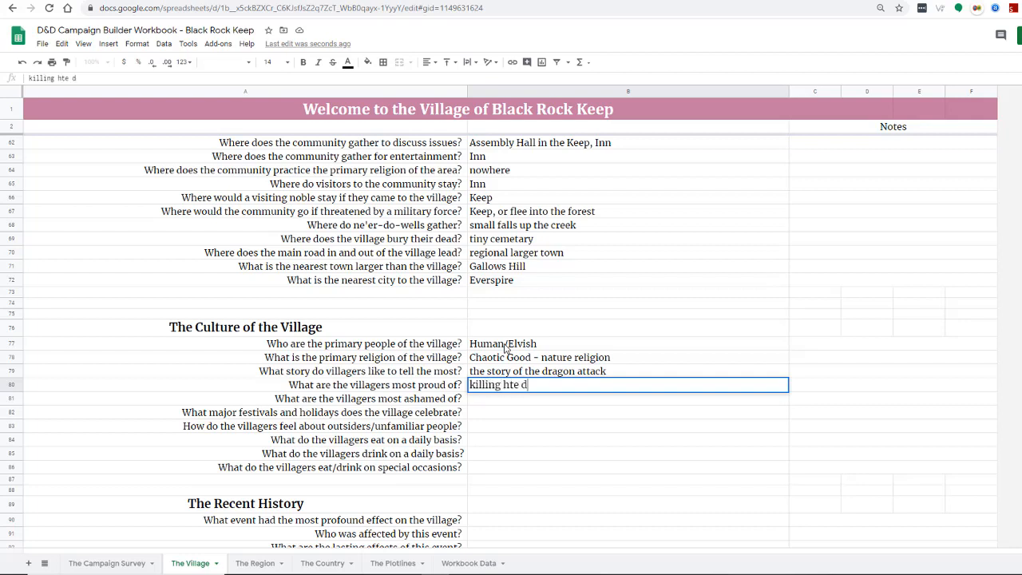
{"action": "key", "text": "BackSpace"}
{"action": "key", "text": "BackSpace"}
{"action": "key", "text": "BackSpace"}
{"action": "key", "text": "BackSpace"}
{"action": "type", "text": "the dragon"}
{"action": "key", "text": "Return"}
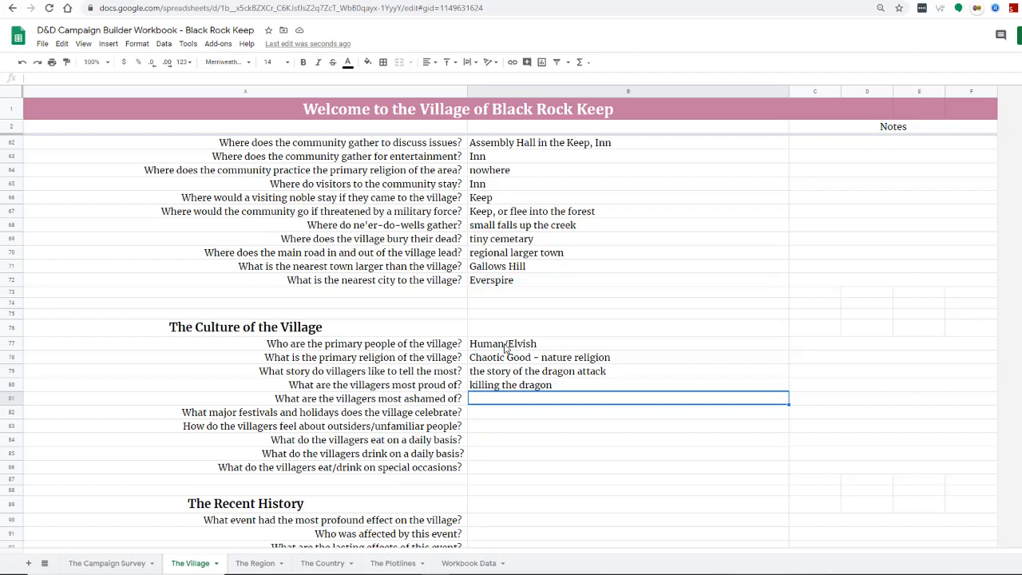
Step: Answer what the villagers are most ashamed of with "being bullied"
{"action": "type", "text": "being bu"}
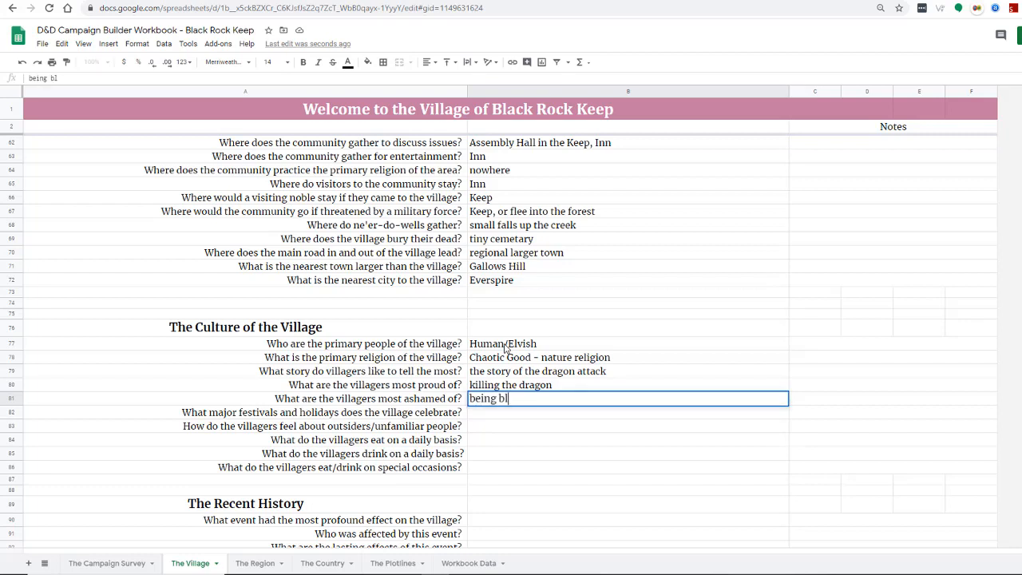
{"action": "type", "text": "llied"}
{"action": "key", "text": "Return"}
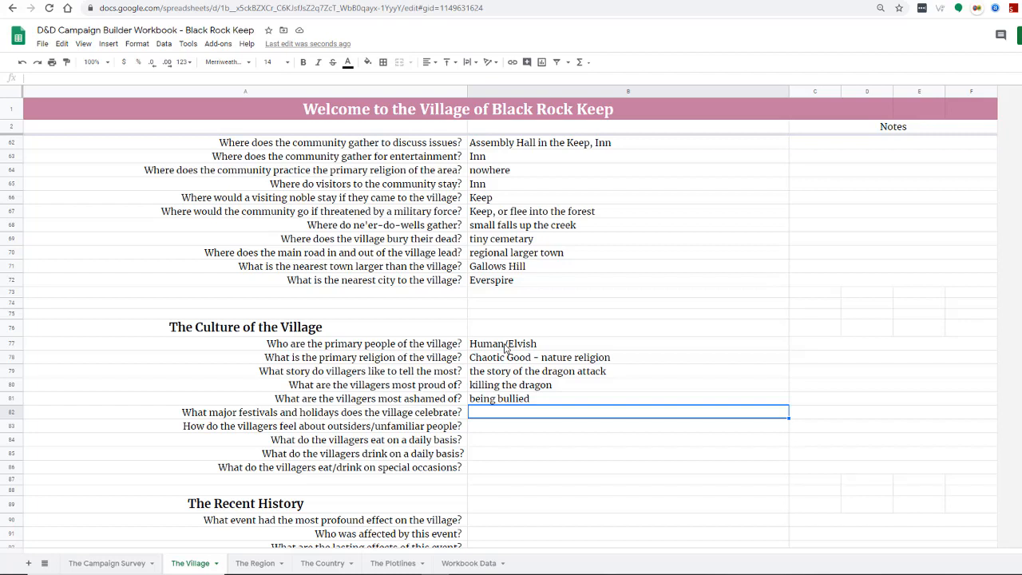
Step: List the village's major festivals and holidays as "First Hunt Feast, Winter Solstice, Sunlight Festival, The Week of Frivolity"
{"action": "type", "text": "Fi"}
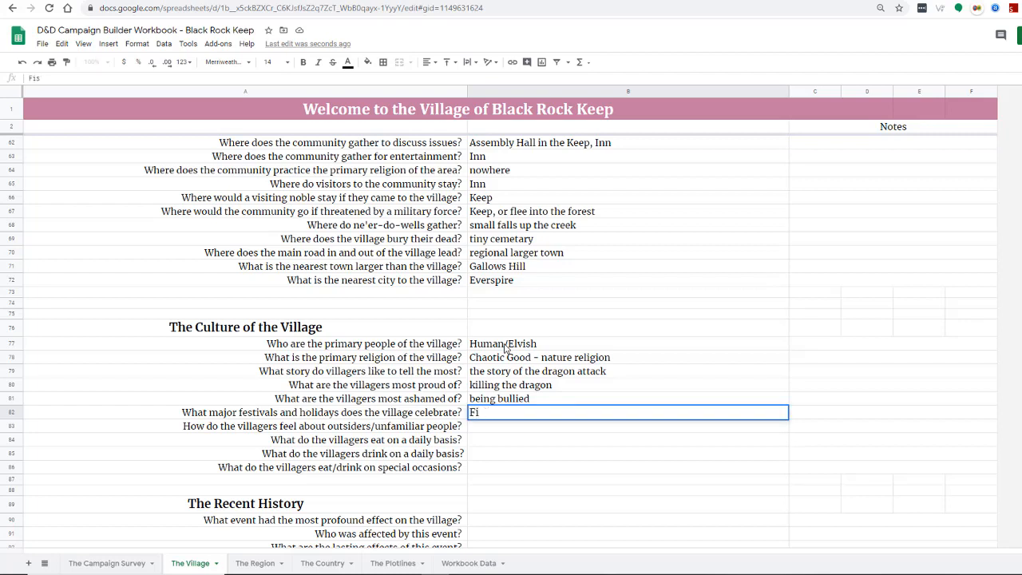
{"action": "type", "text": "rst Hunt Feast"}
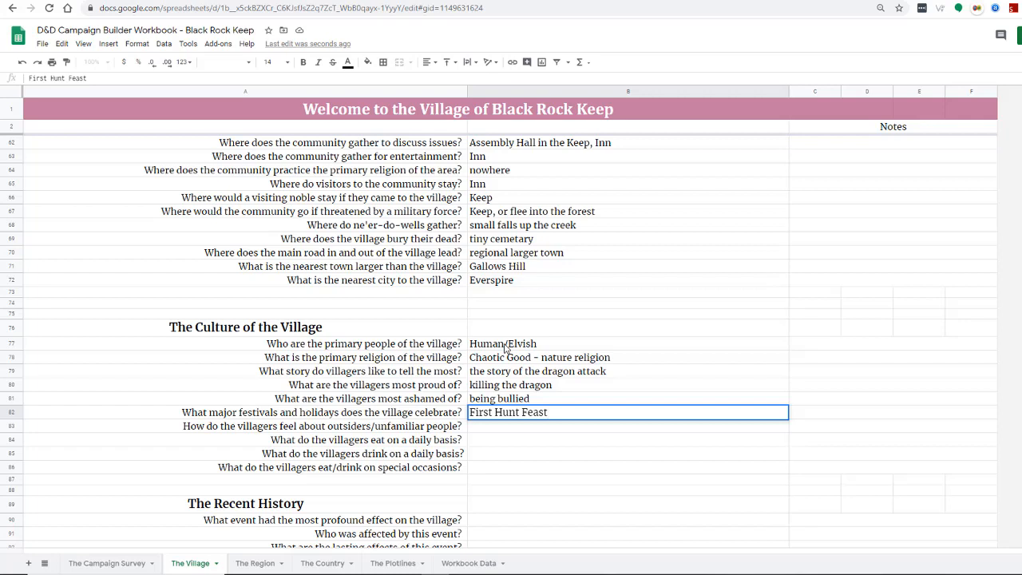
{"action": "type", "text": ", Winter Solstice"}
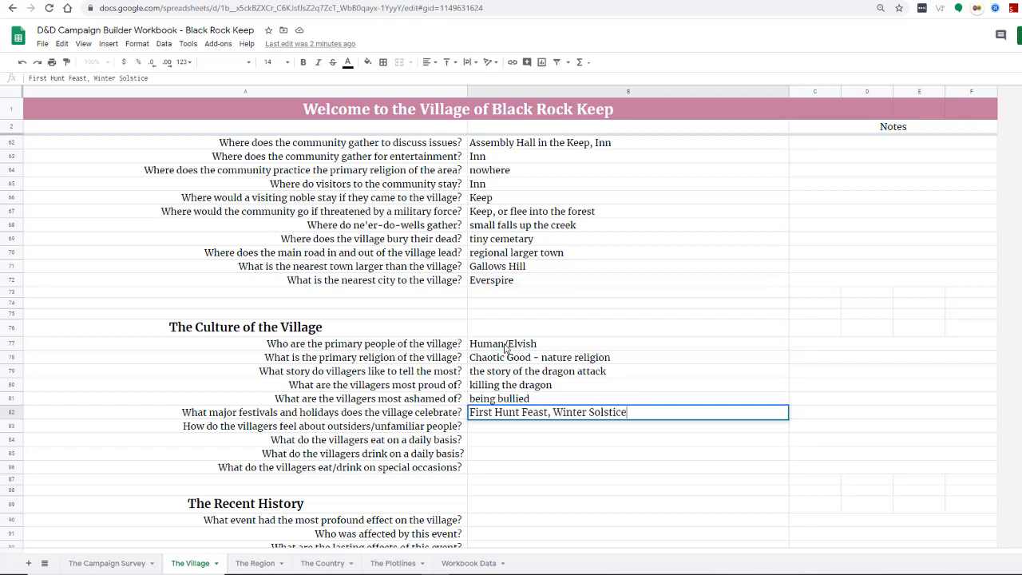
{"action": "type", "text": ","}
{"action": "type", "text": "Sunlight Festival,"}
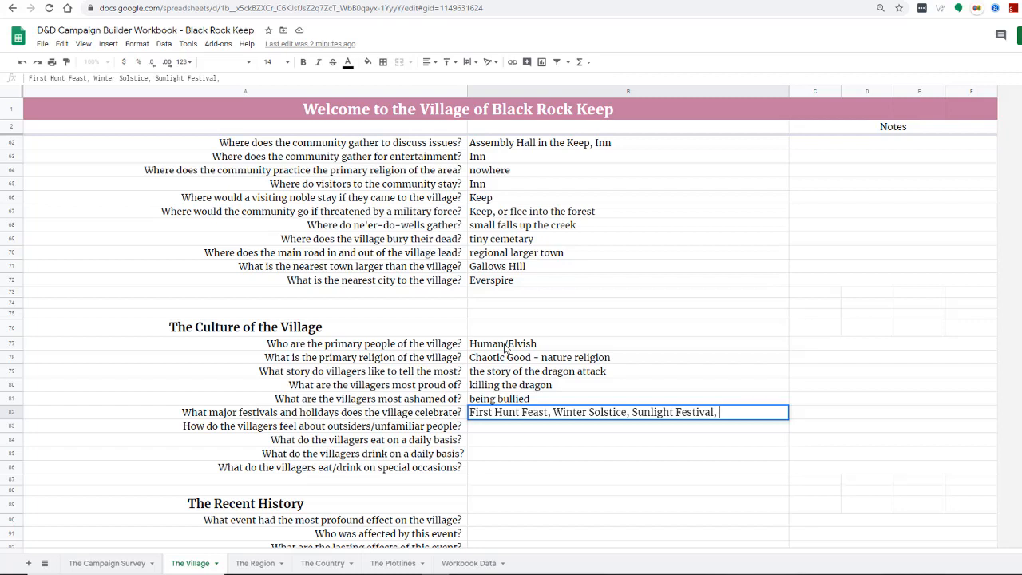
{"action": "type", "text": "The Week of "}
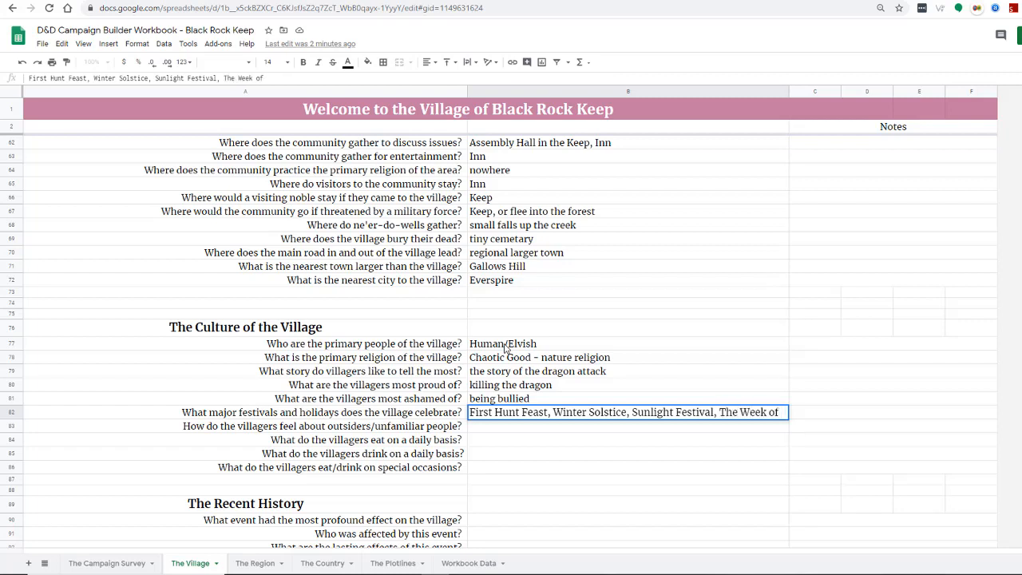
{"action": "type", "text": "Frivolity"}
{"action": "key", "text": "Return"}
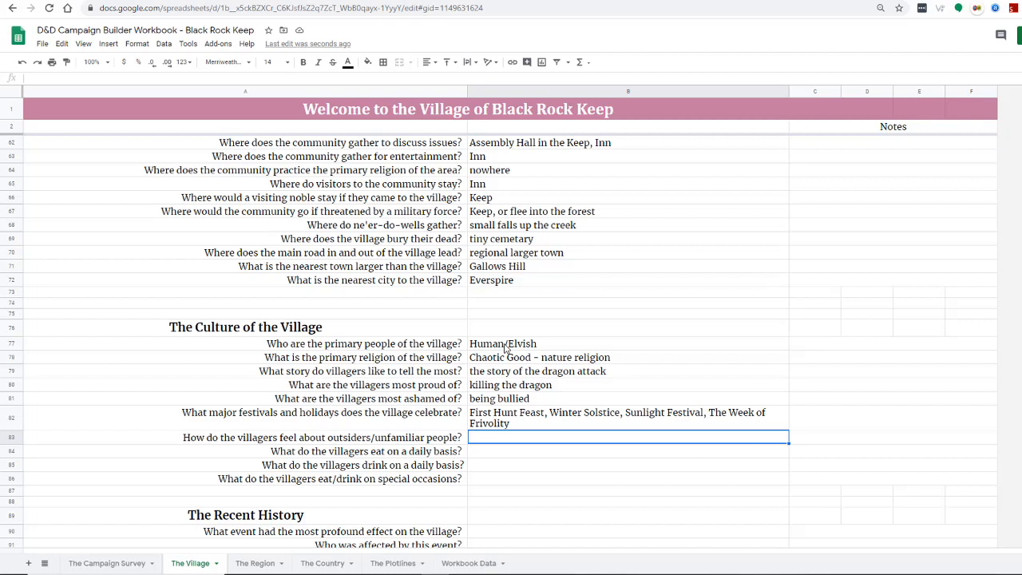
Step: Answer how the villagers feel about outsiders or unfamiliar people with "kind of okay with them, maybe curious"
{"action": "type", "text": "kind o"}
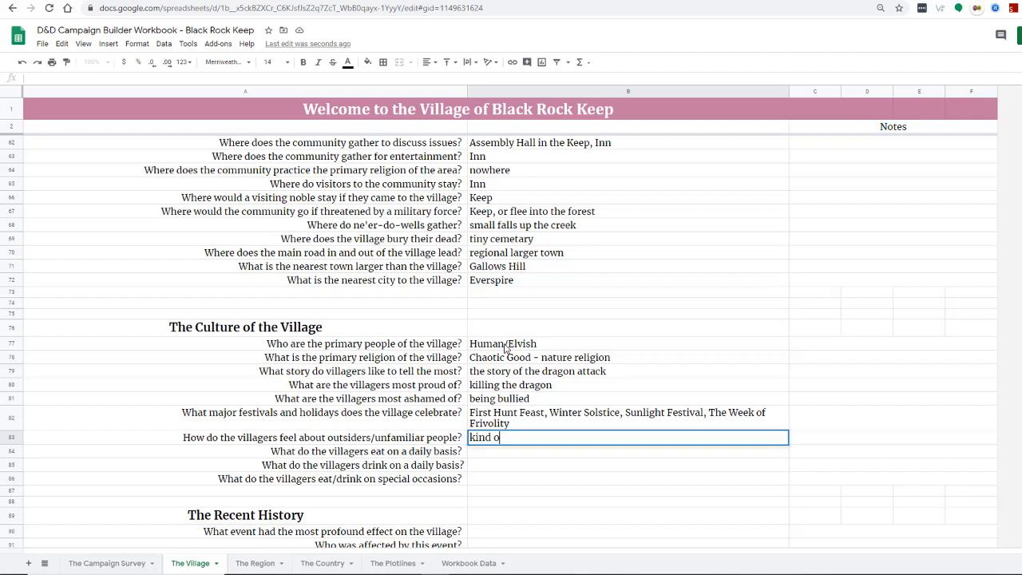
{"action": "type", "text": "f okay with them"}
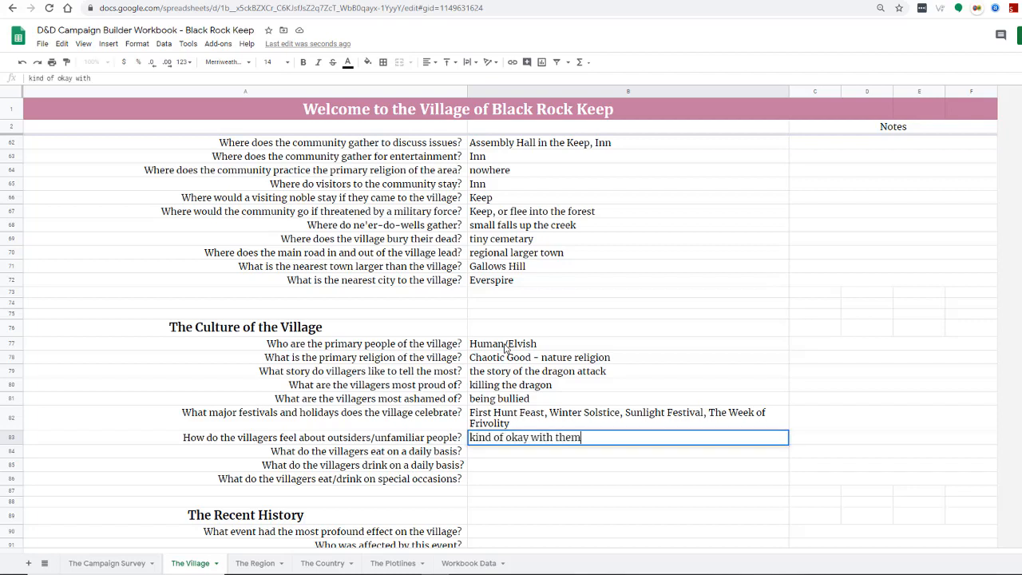
{"action": "type", "text": ", maybe curious"}
{"action": "key", "text": "Return"}
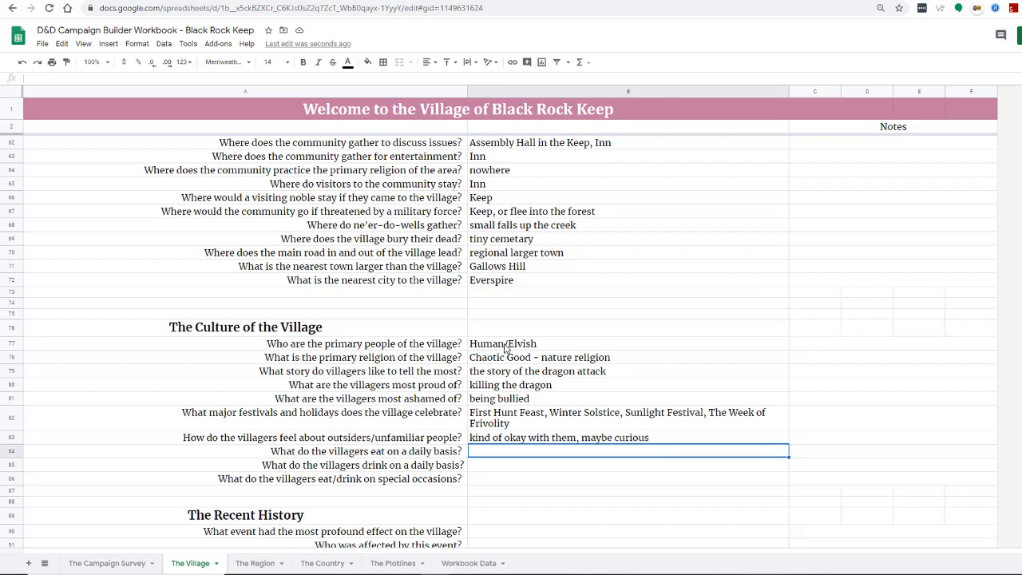
Step: Answer what the villagers eat on a daily basis with "meat and gruel" and what they drink daily with "sweet creekwater"
{"action": "type", "text": "meat "}
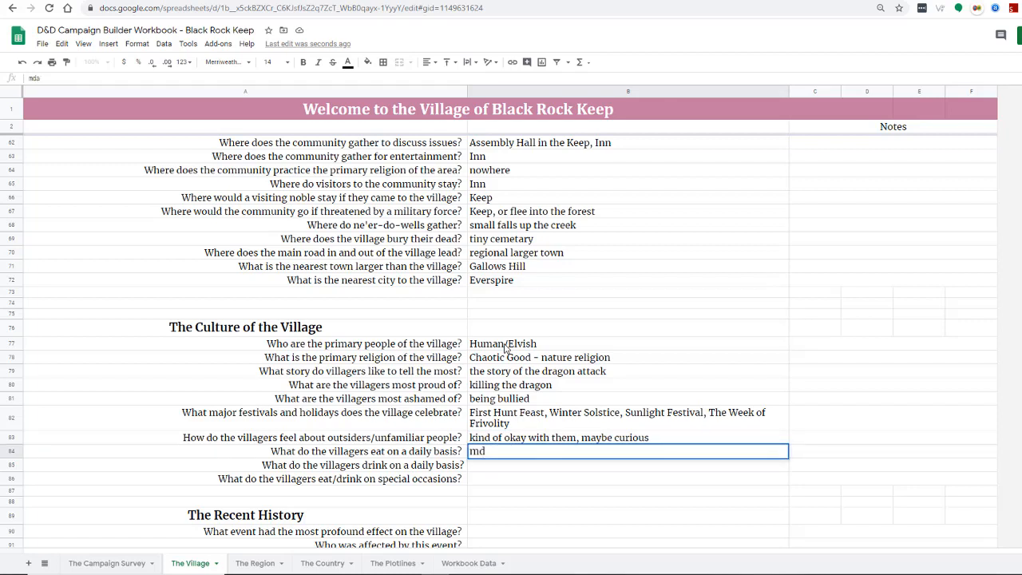
{"action": "type", "text": "and gruel"}
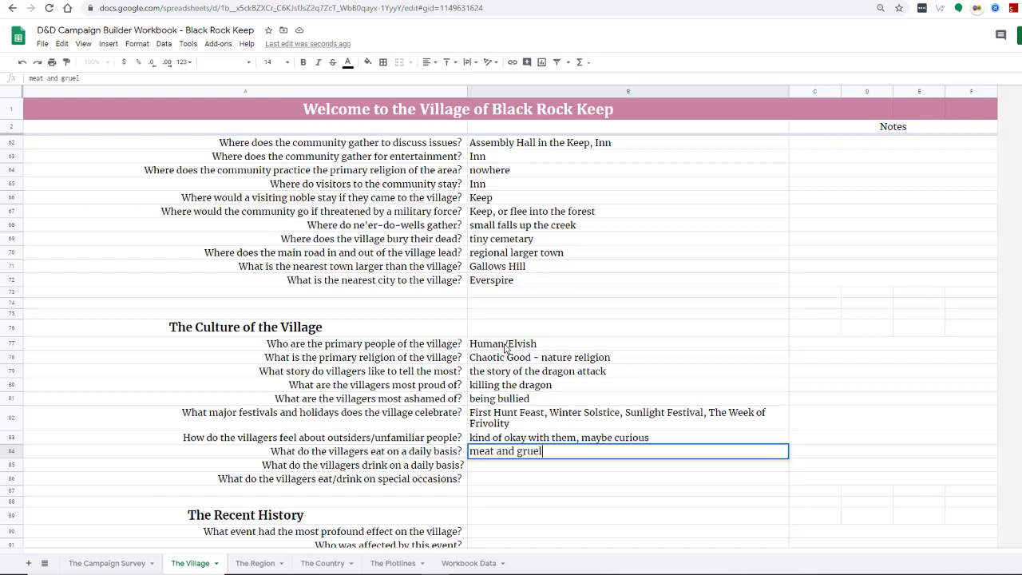
{"action": "key", "text": "Return"}
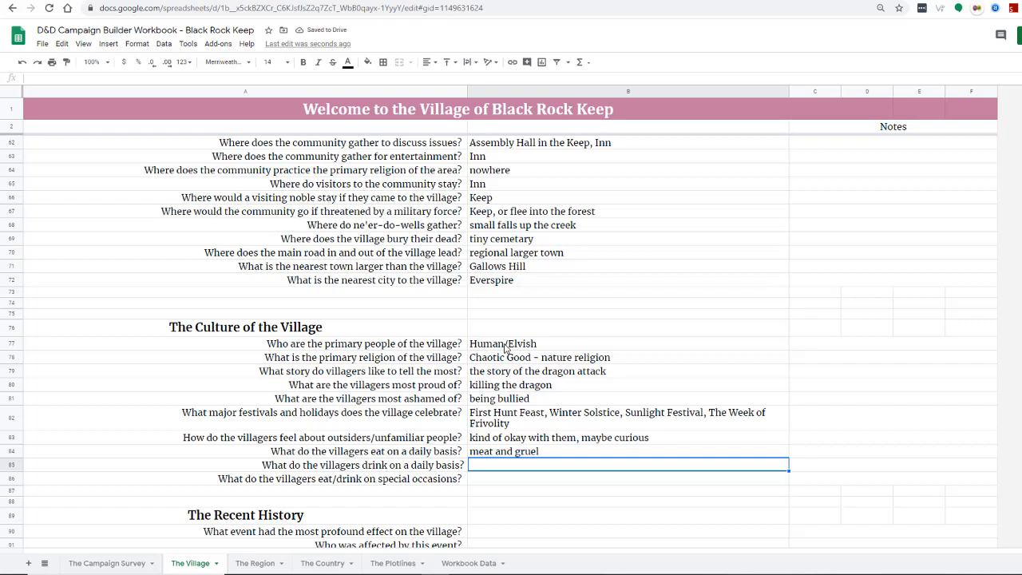
{"action": "type", "text": "sweet "}
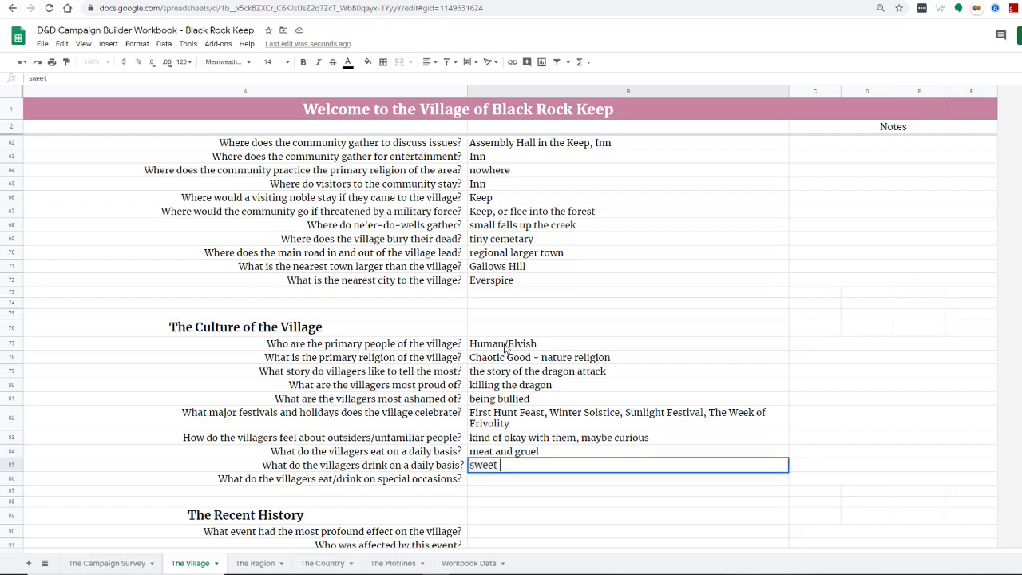
{"action": "type", "text": "creekwater"}
{"action": "key", "text": "Return"}
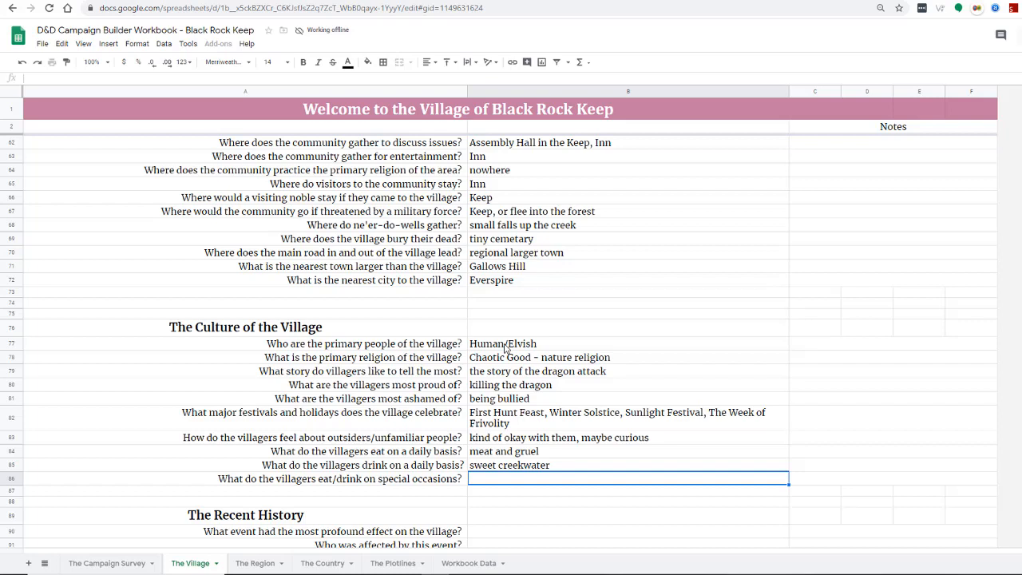
Step: Answer what the villagers eat and drink on special occasions with "wild boar, berry tarts, berry wine, mead"
{"action": "type", "text": "wild boar"}
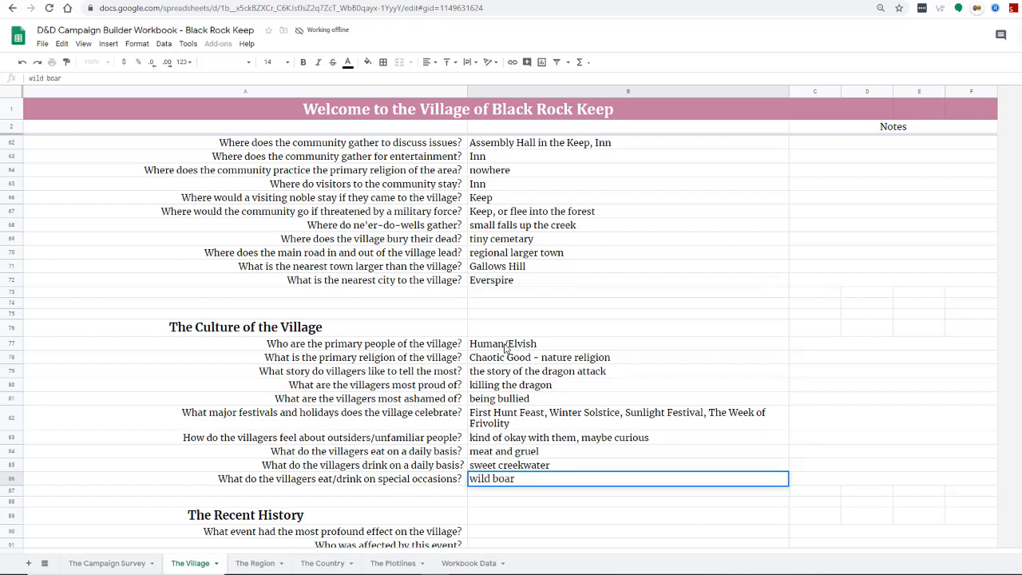
{"action": "type", "text": ", berrie"}
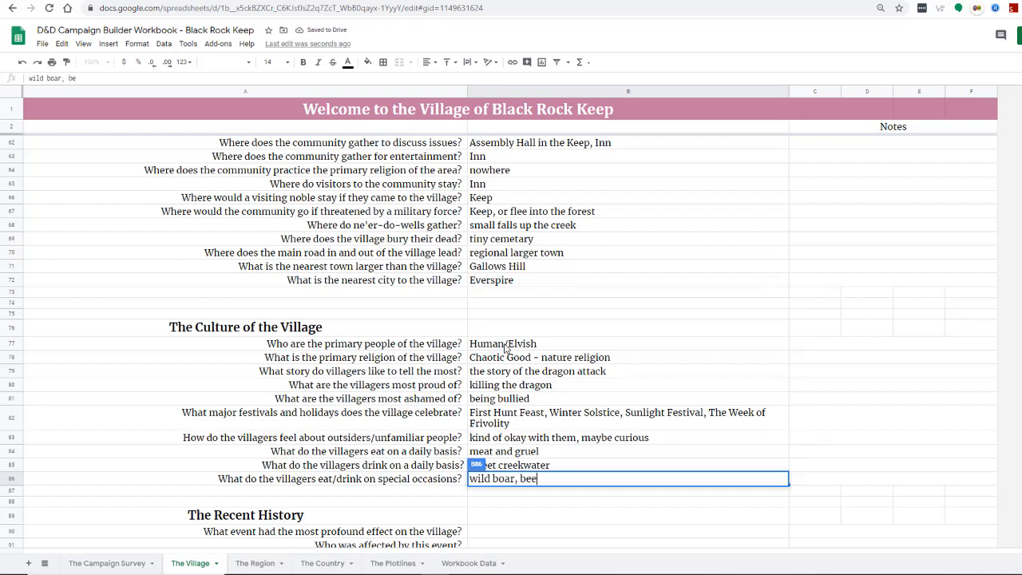
{"action": "key", "text": "BackSpace"}
{"action": "key", "text": "BackSpace"}
{"action": "key", "text": "BackSpace"}
{"action": "type", "text": "rie"}
{"action": "key", "text": "BackSpace"}
{"action": "key", "text": "BackSpace"}
{"action": "type", "text": "y tart"}
{"action": "key", "text": "BackSpace"}
{"action": "key", "text": "BackSpace"}
{"action": "key", "text": "BackSpace"}
{"action": "type", "text": "tarts,"}
{"action": "type", "text": "berry wine"}
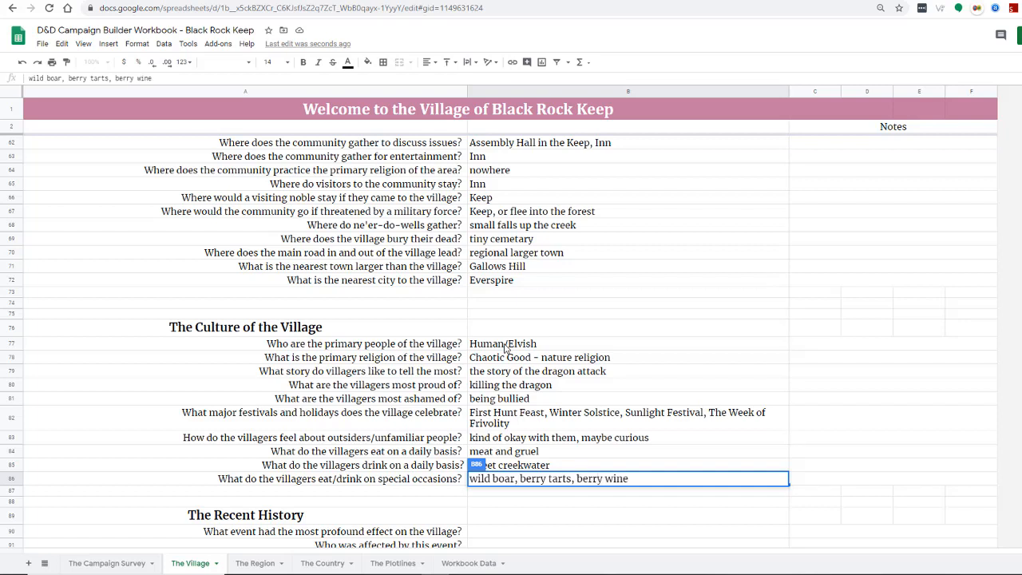
{"action": "type", "text": ", mead"}
{"action": "key", "text": "Return"}
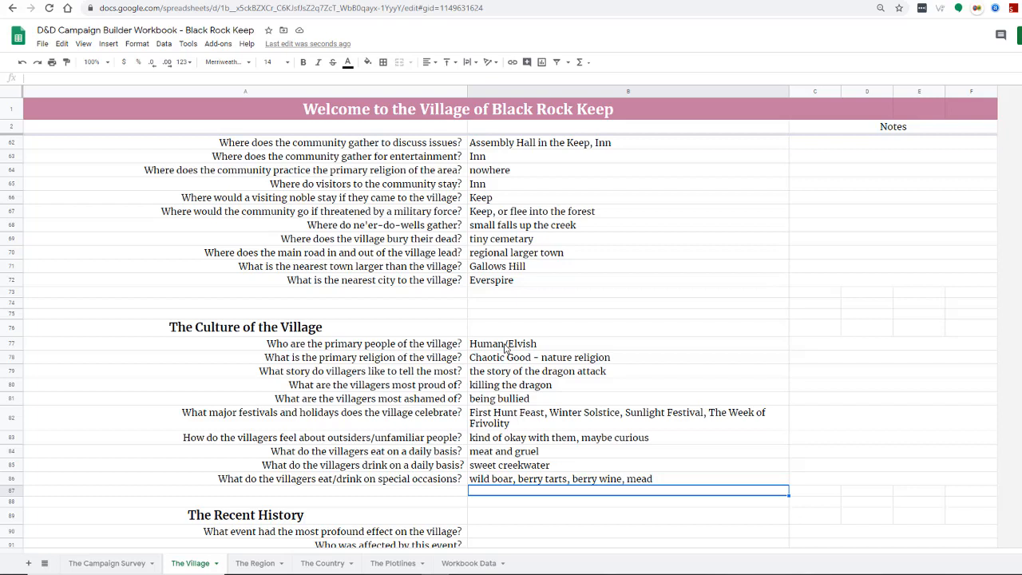
{"action": "scroll", "coordinate": [452, 436], "scroll_direction": "down", "scroll_amount": 2}
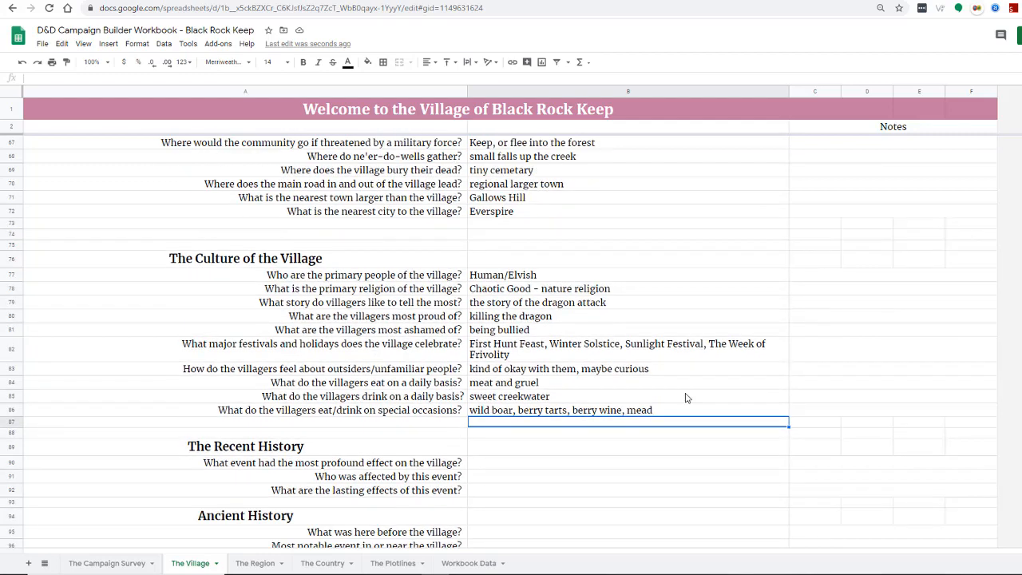
{"action": "scroll", "coordinate": [685, 398], "scroll_direction": "up", "scroll_amount": 2}
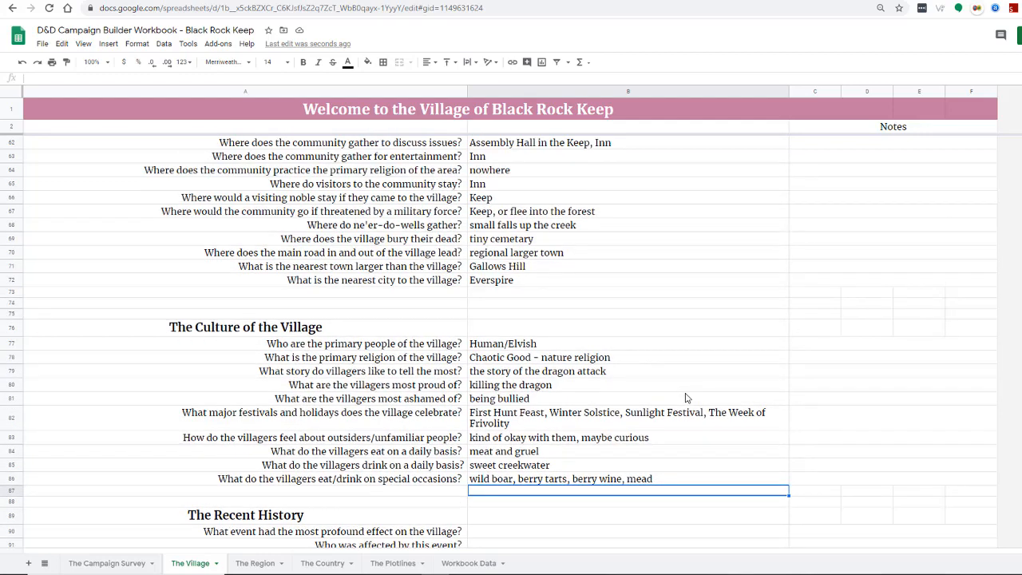
{"action": "scroll", "coordinate": [684, 398], "scroll_direction": "up", "scroll_amount": 1}
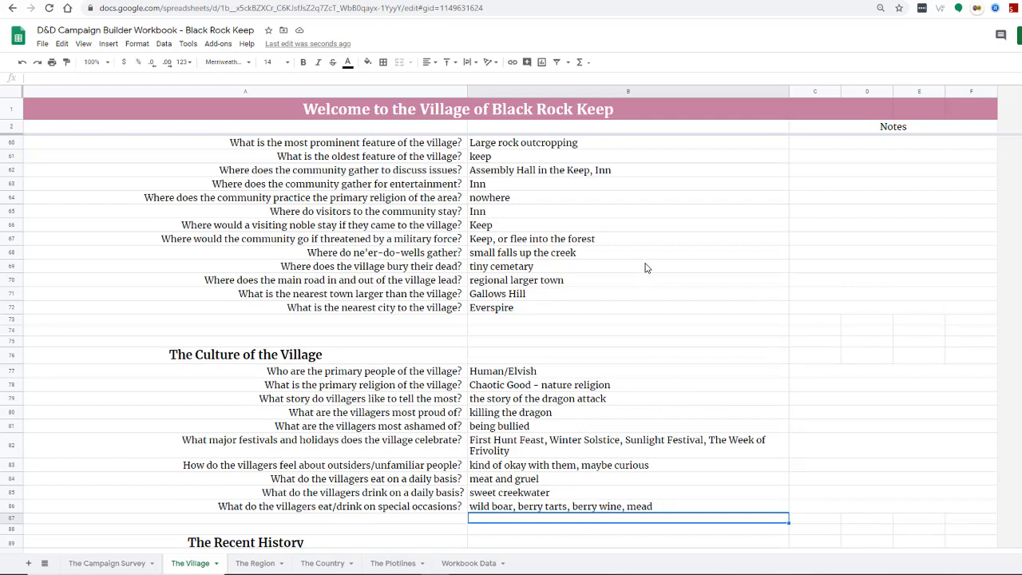
{"action": "scroll", "coordinate": [740, 370], "scroll_direction": "up", "scroll_amount": 1}
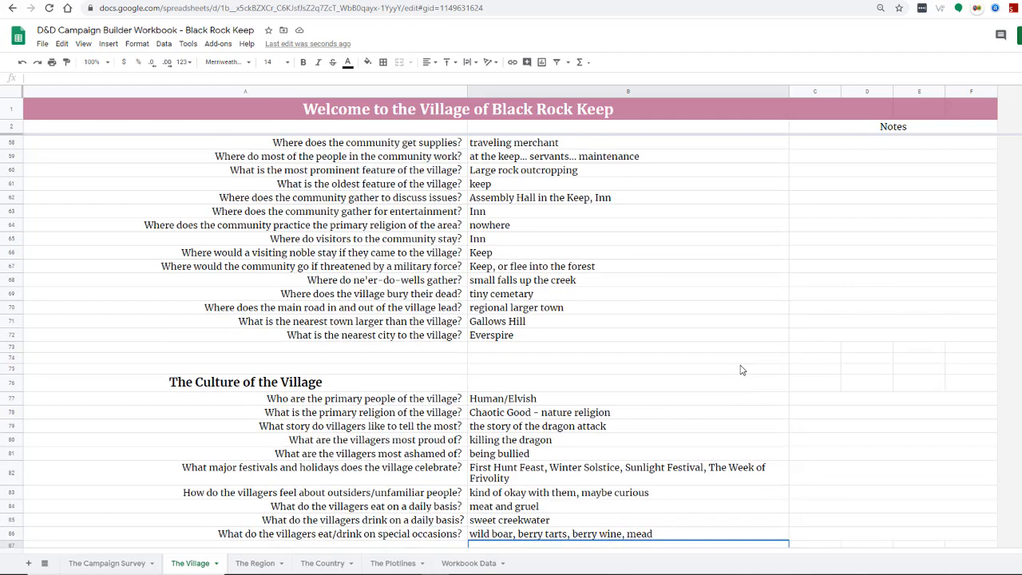
{"action": "scroll", "coordinate": [740, 369], "scroll_direction": "down", "scroll_amount": 2}
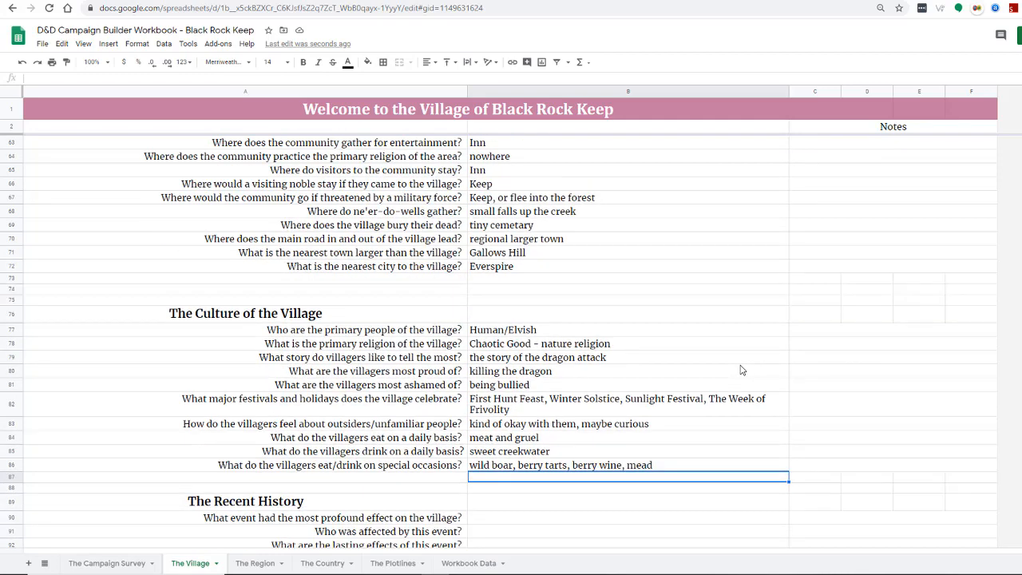